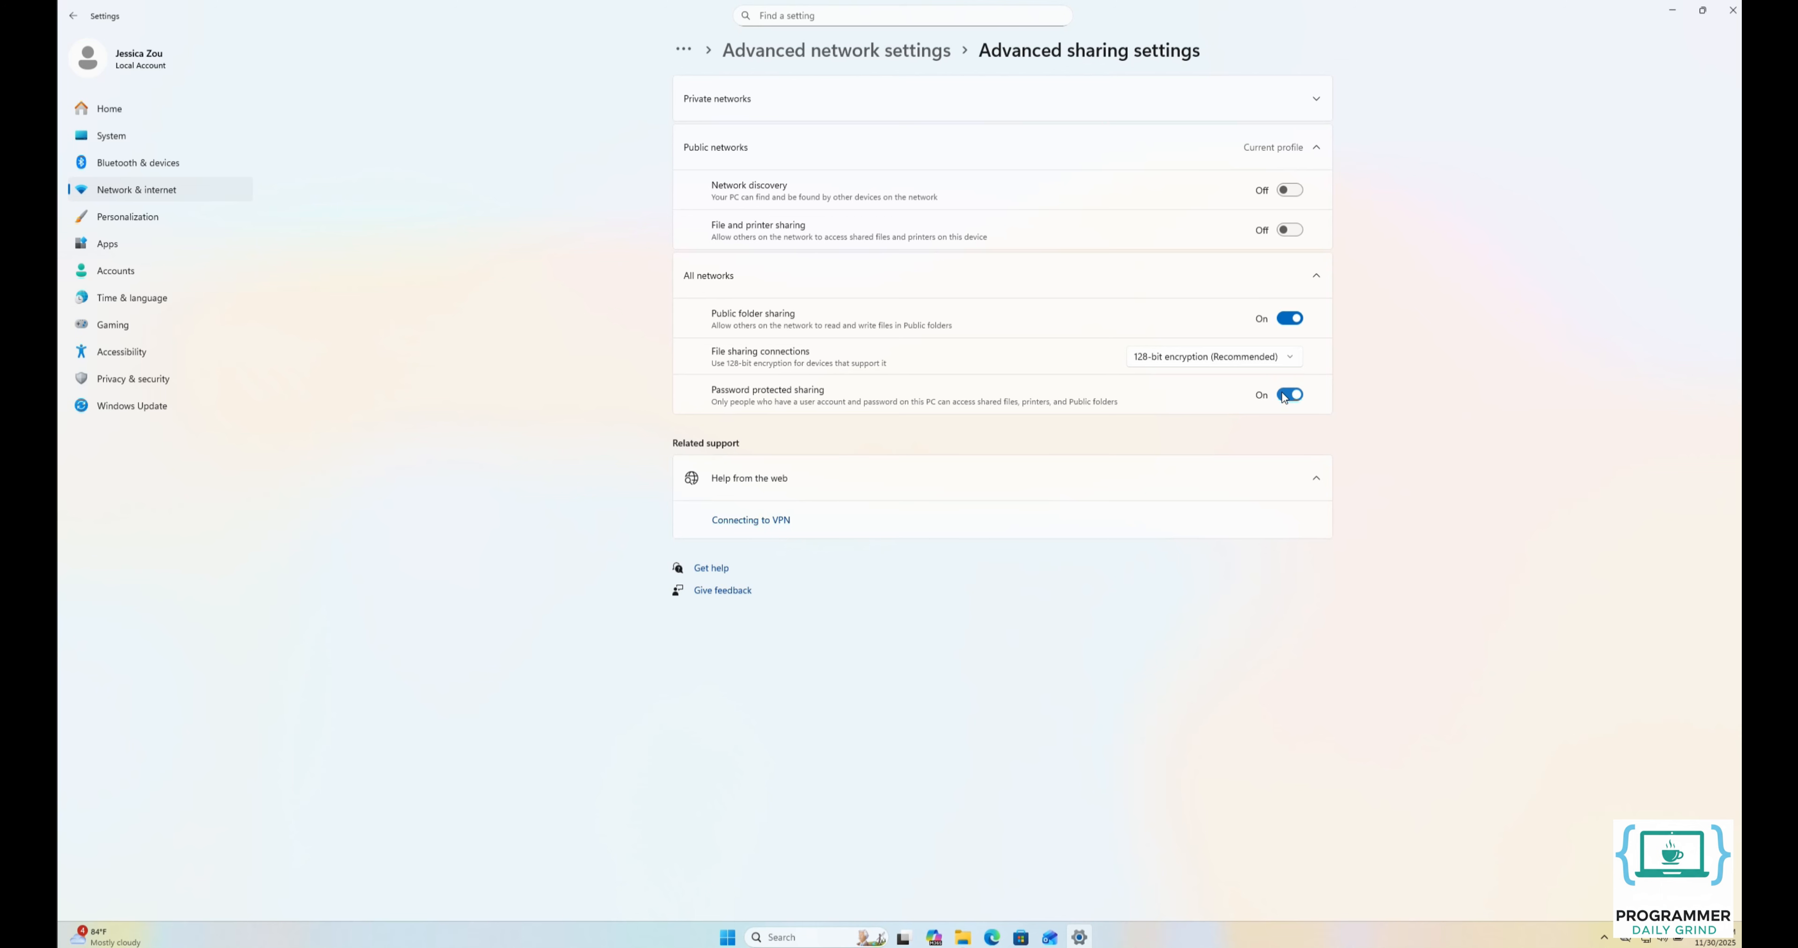
Turn off password protected sharing for all networks and look up the PC's IPv4 address in the Ethernet properties.
{"action": "left_click", "coordinate": [1283, 396]}
{"action": "left_click", "coordinate": [159, 193]}
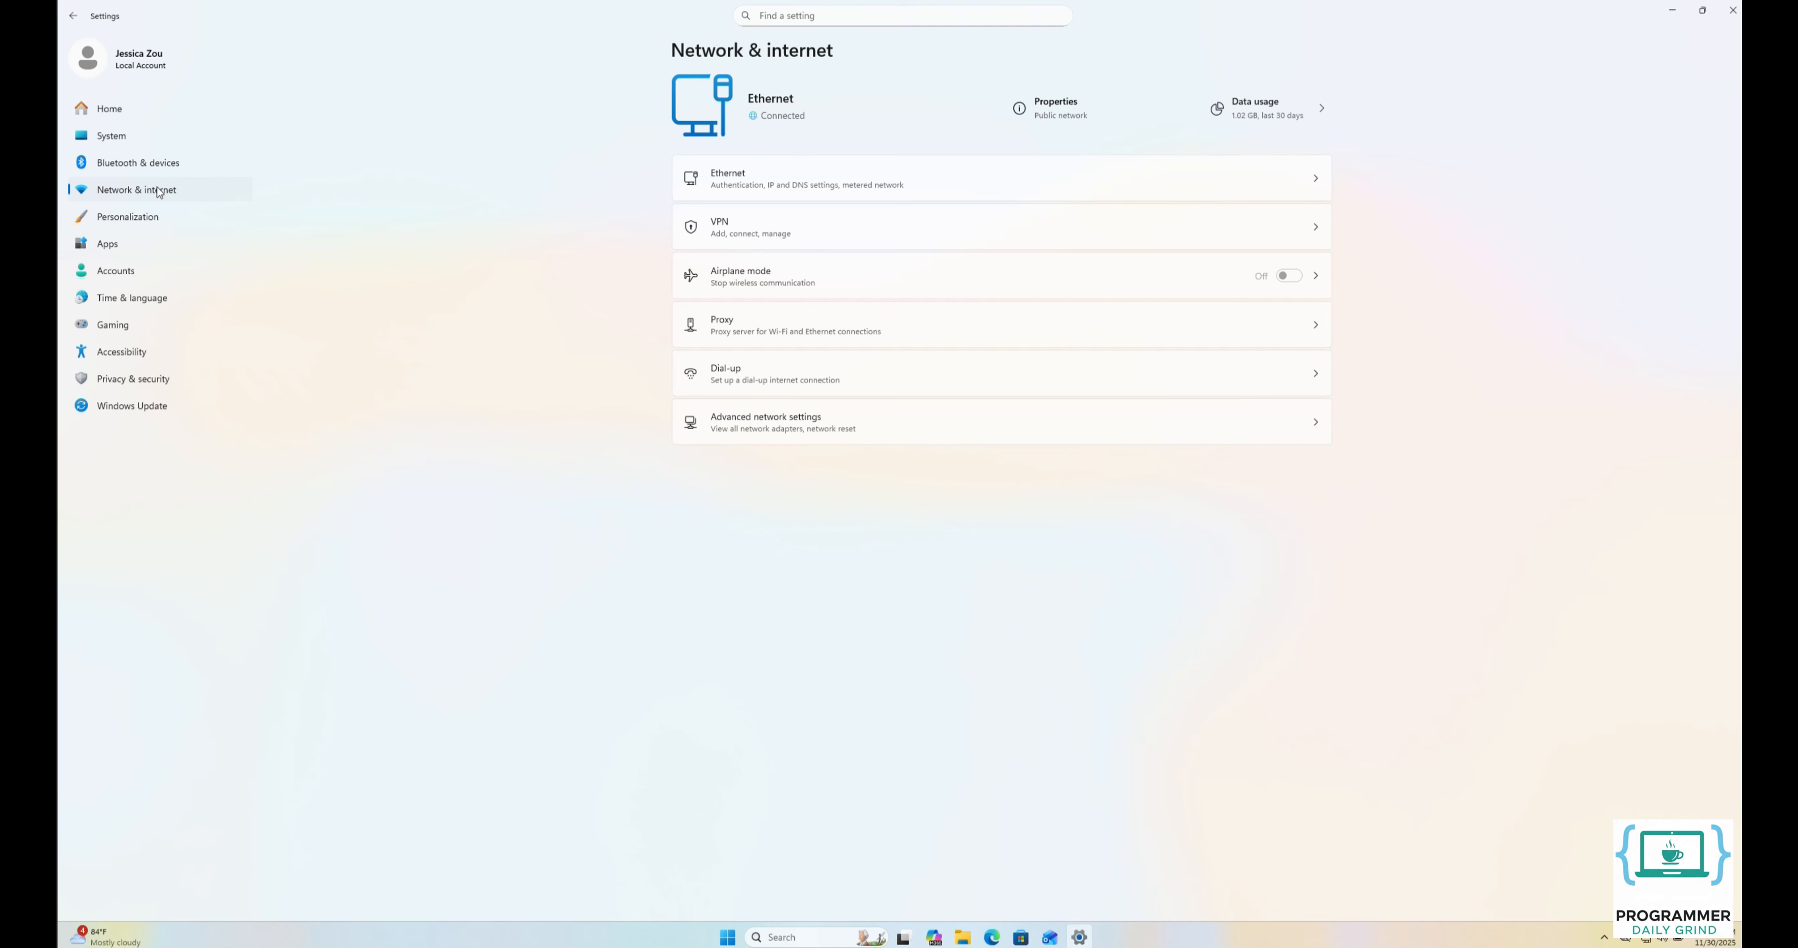
{"action": "left_click", "coordinate": [760, 185]}
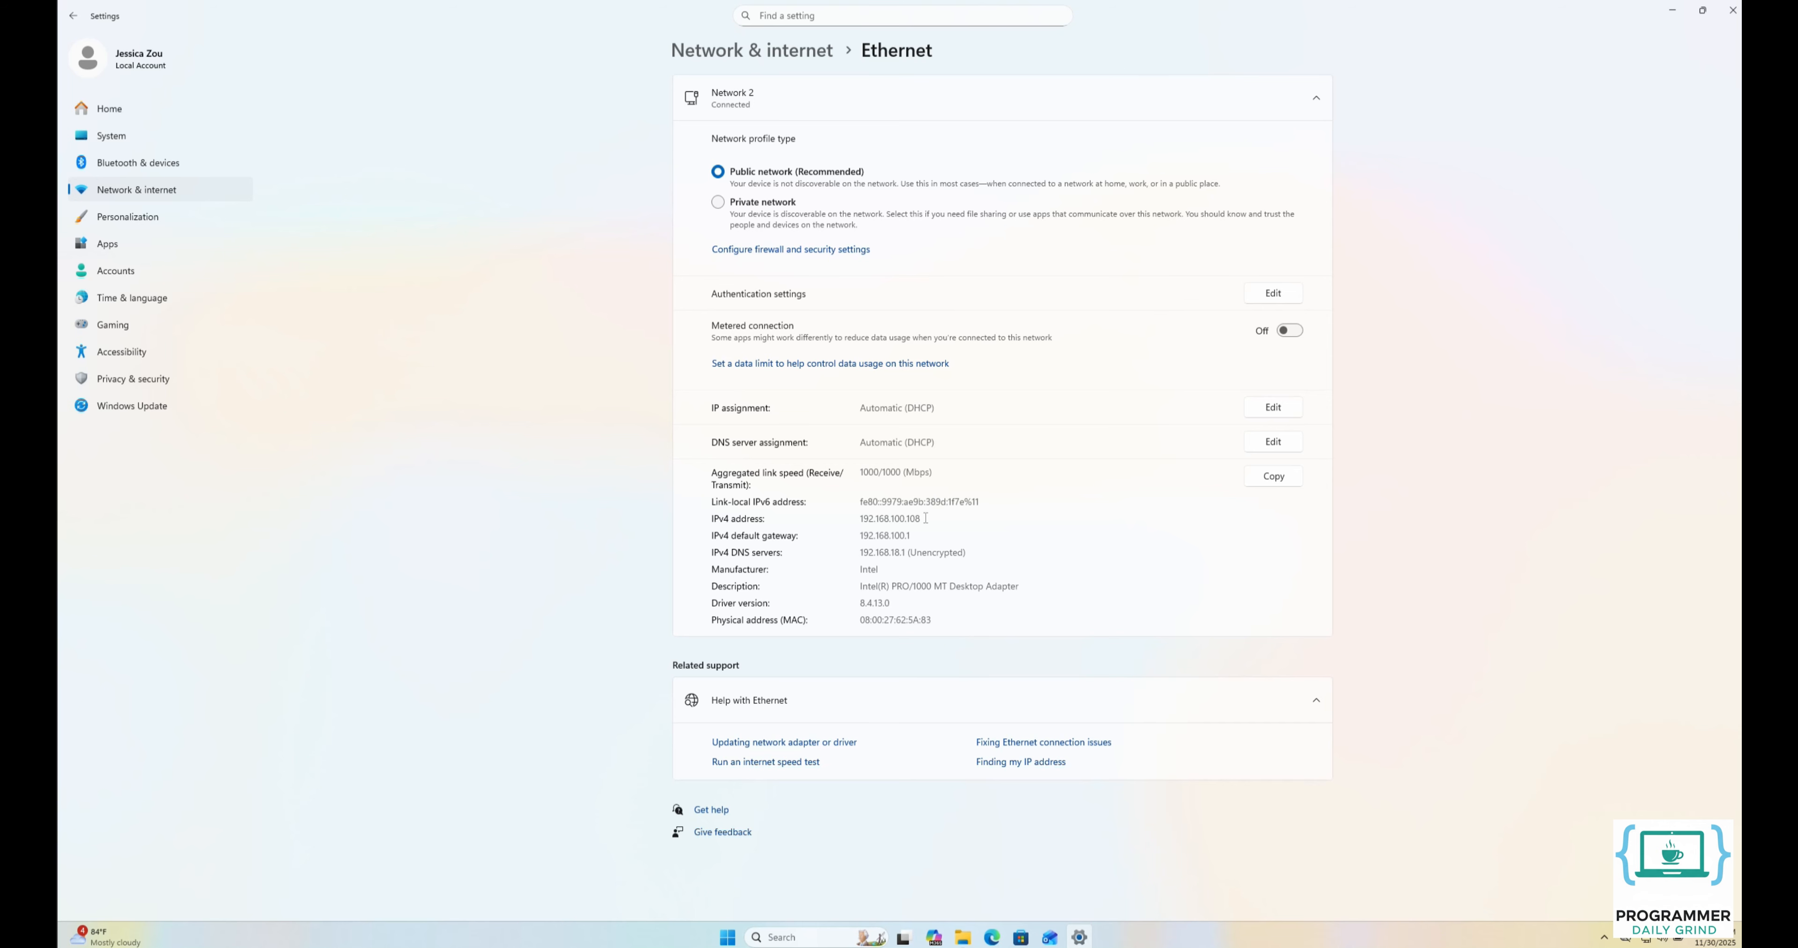
{"action": "left_click", "coordinate": [132, 115]}
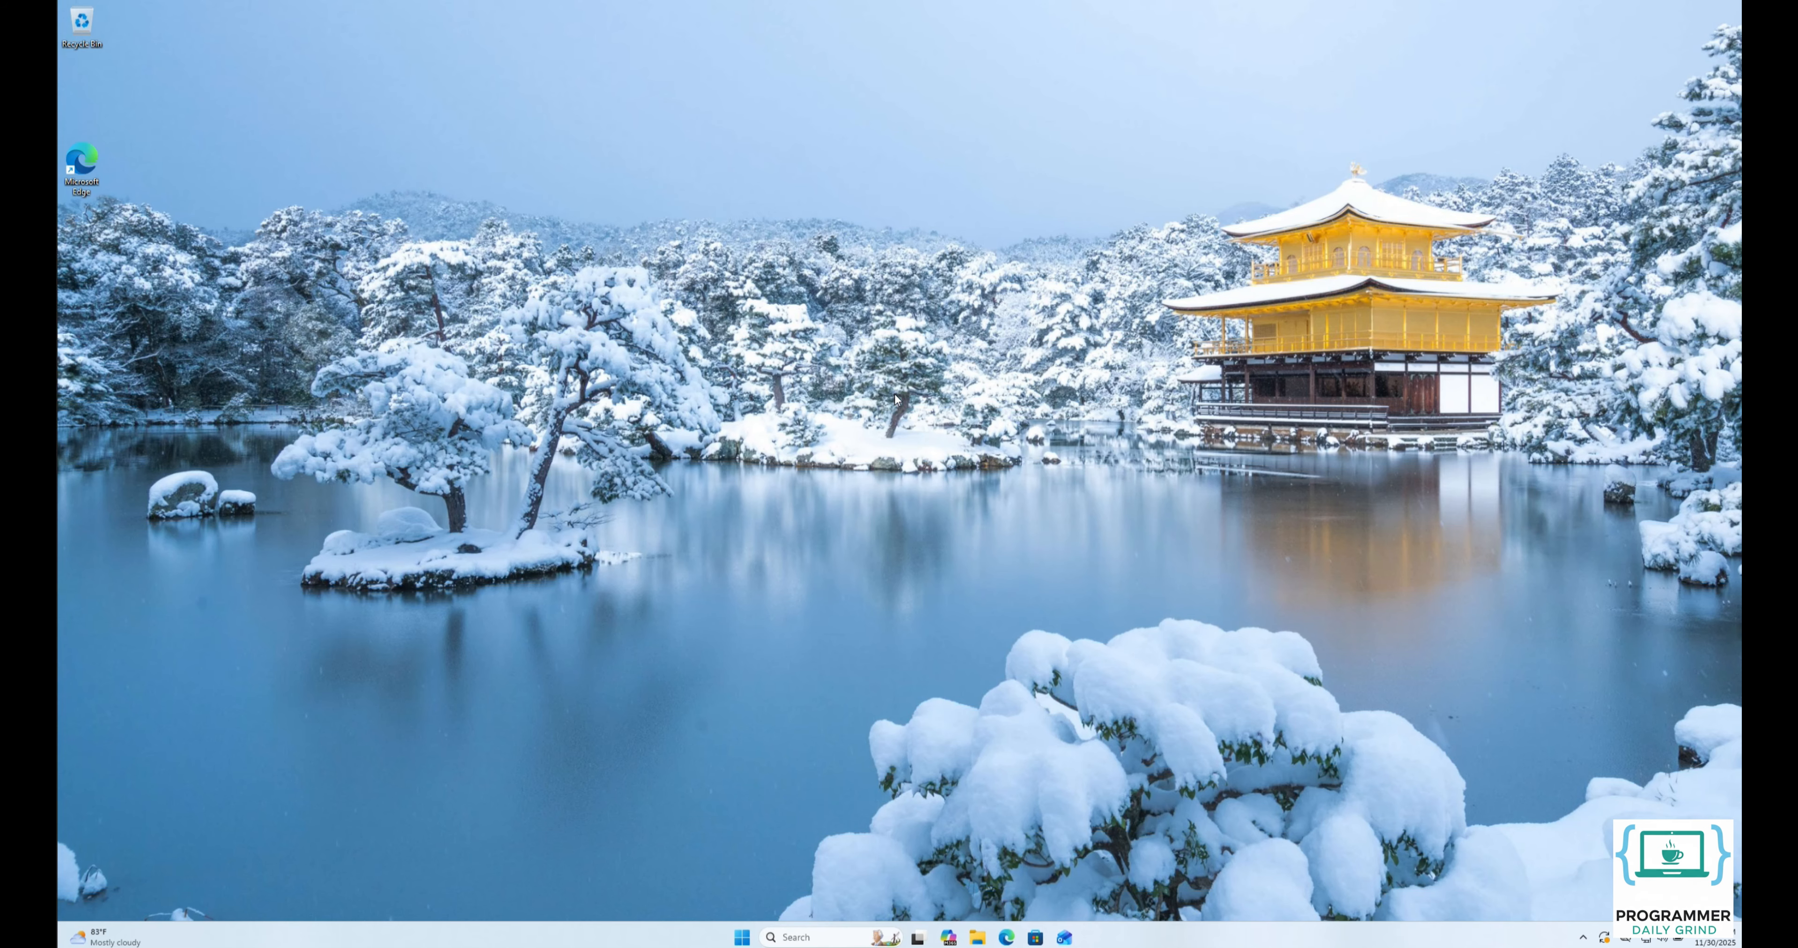
Open the Local Group Policy Editor, maximize its window and widen the policy tree so the folder names are readable.
{"action": "left_click", "coordinate": [742, 938]}
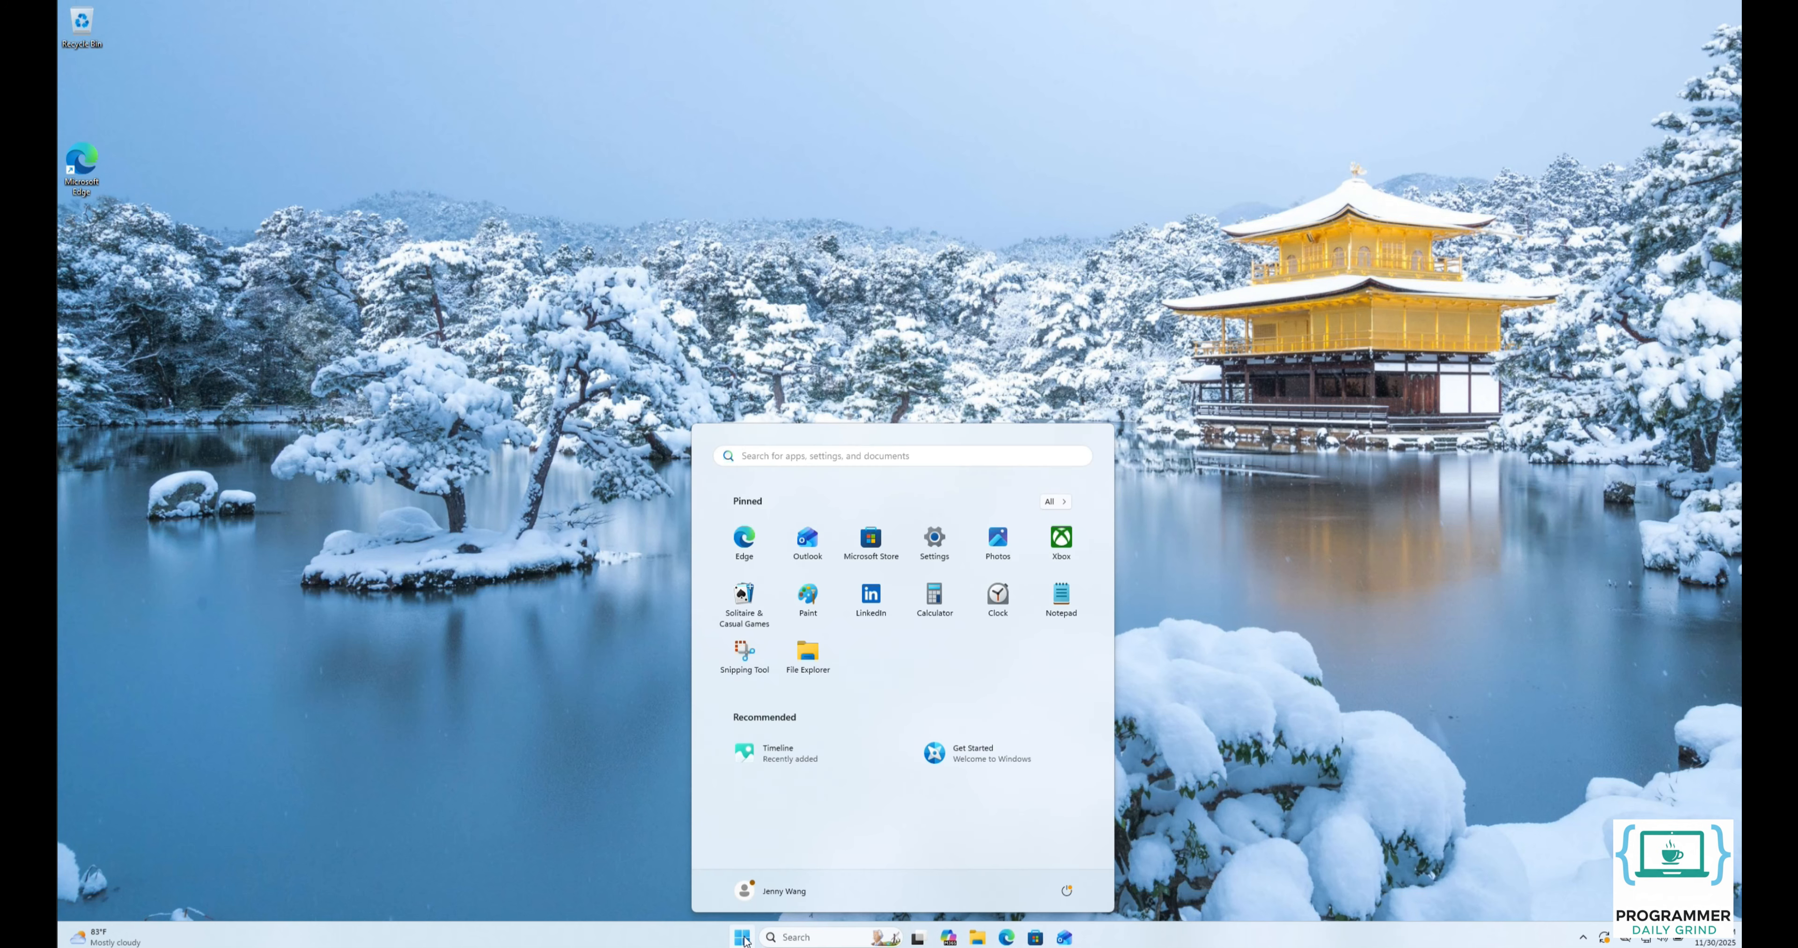
{"action": "type", "text": "group policy"}
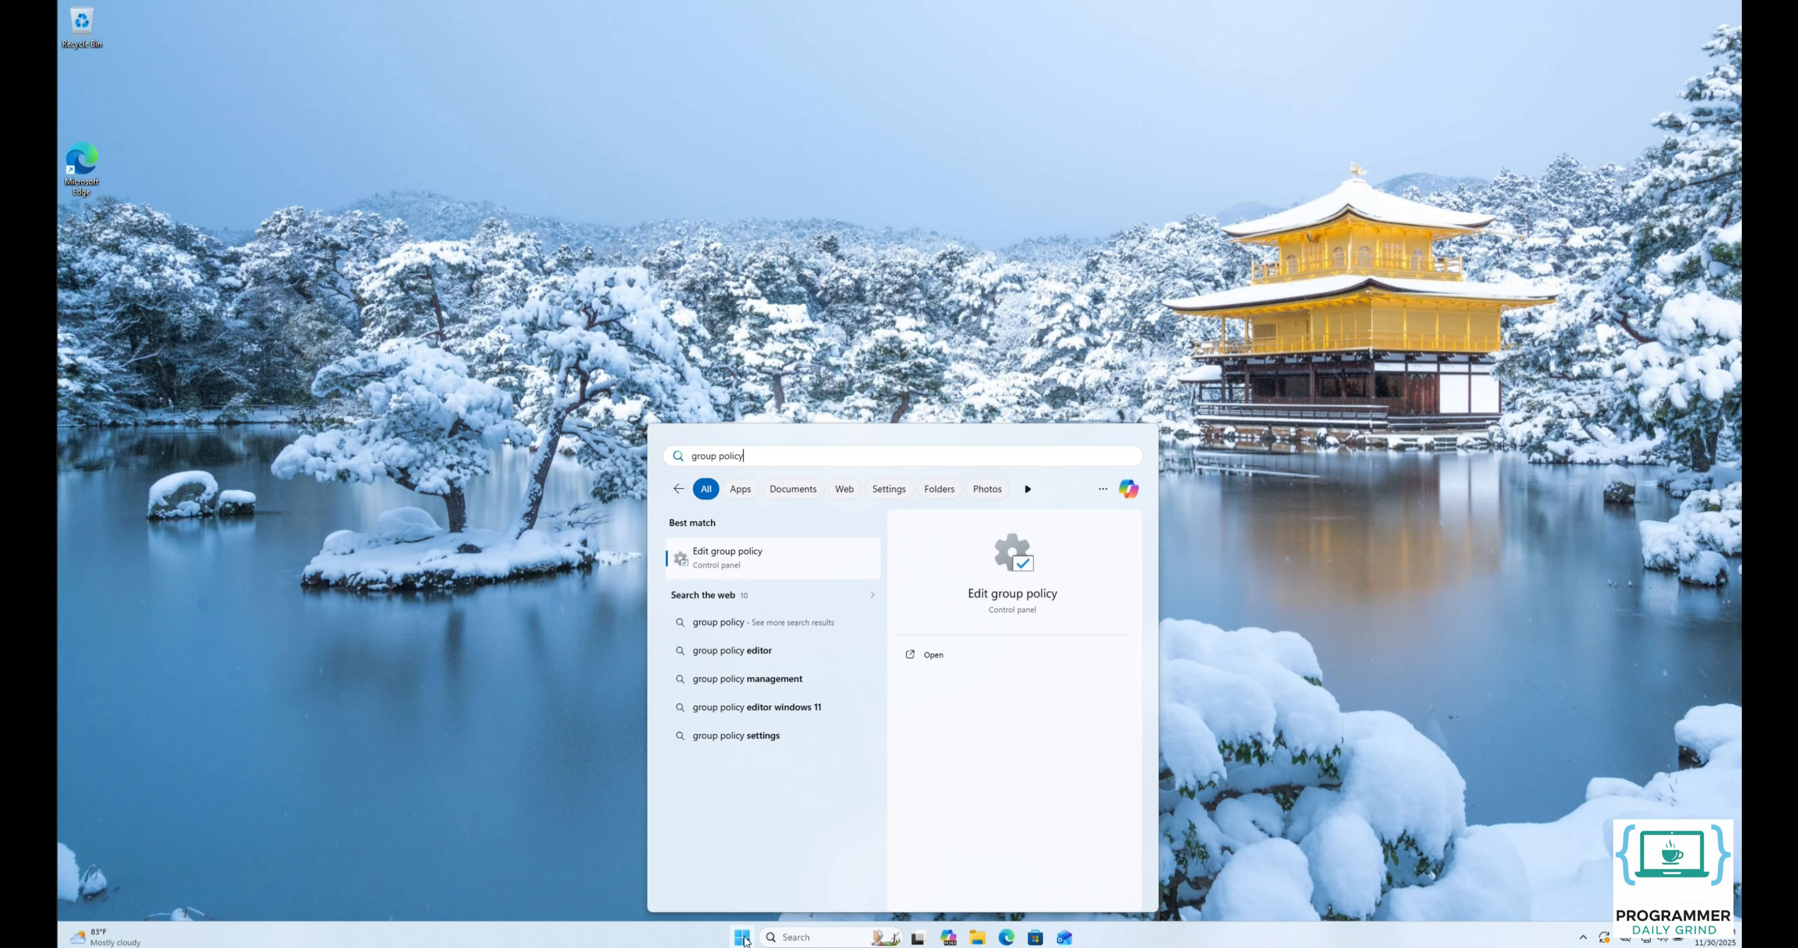
{"action": "key", "text": "Return"}
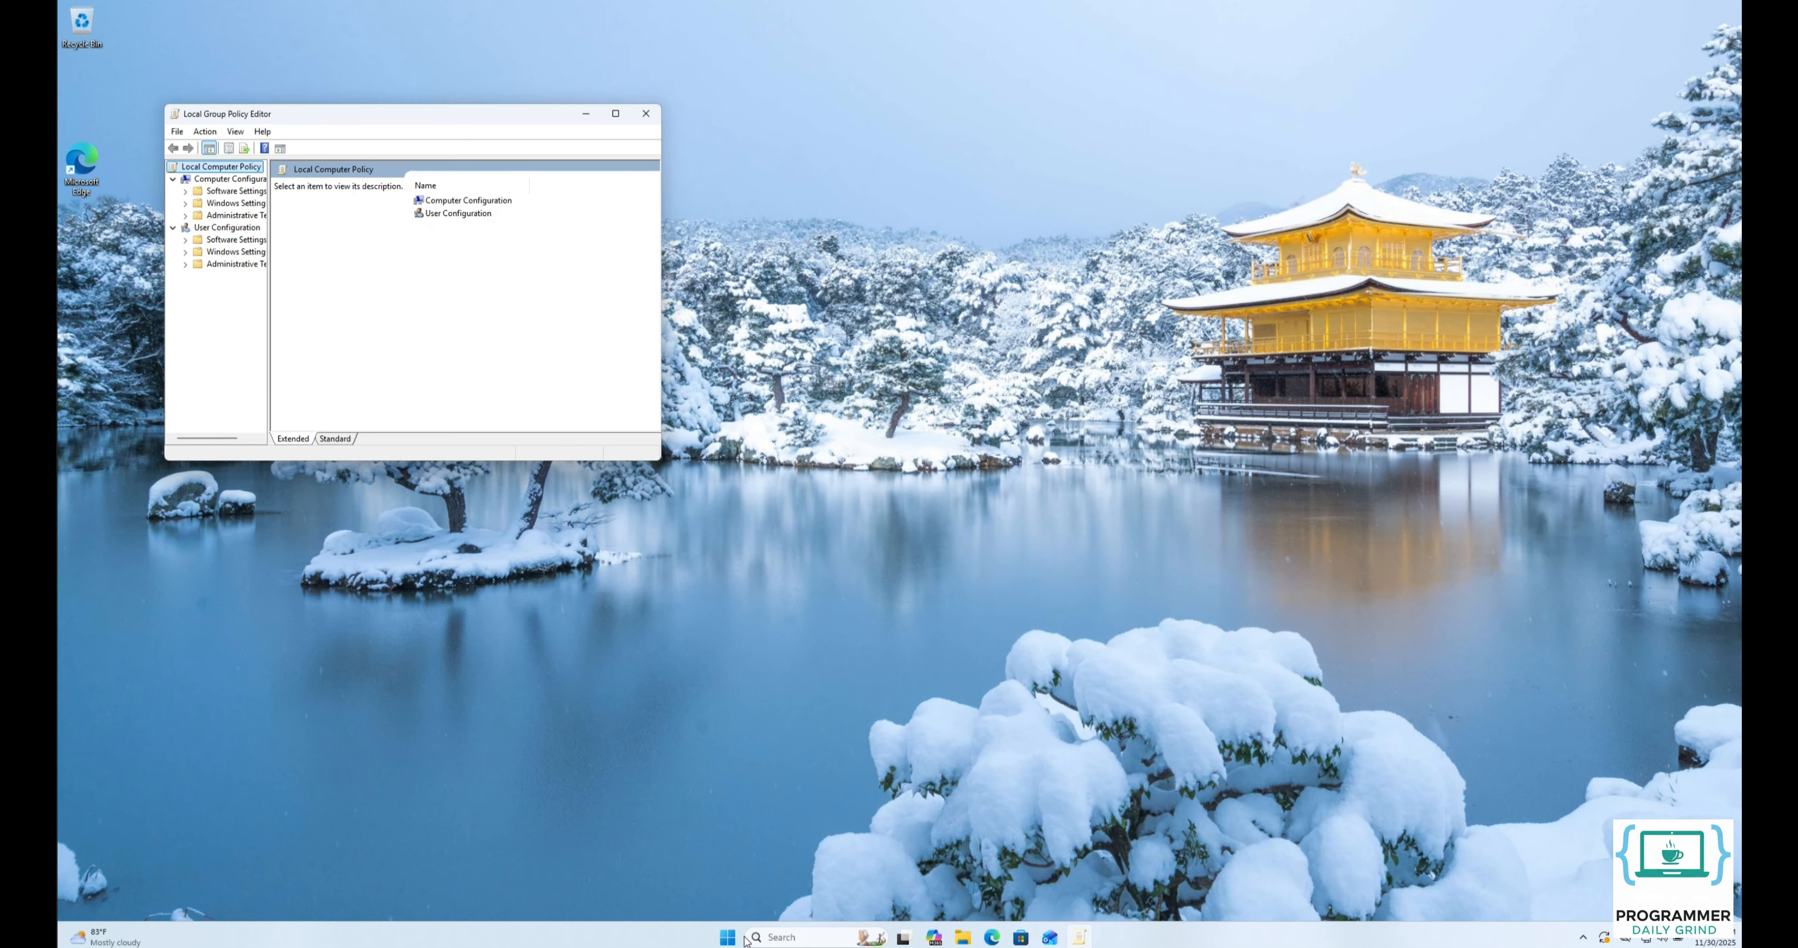
{"action": "left_click", "coordinate": [616, 113]}
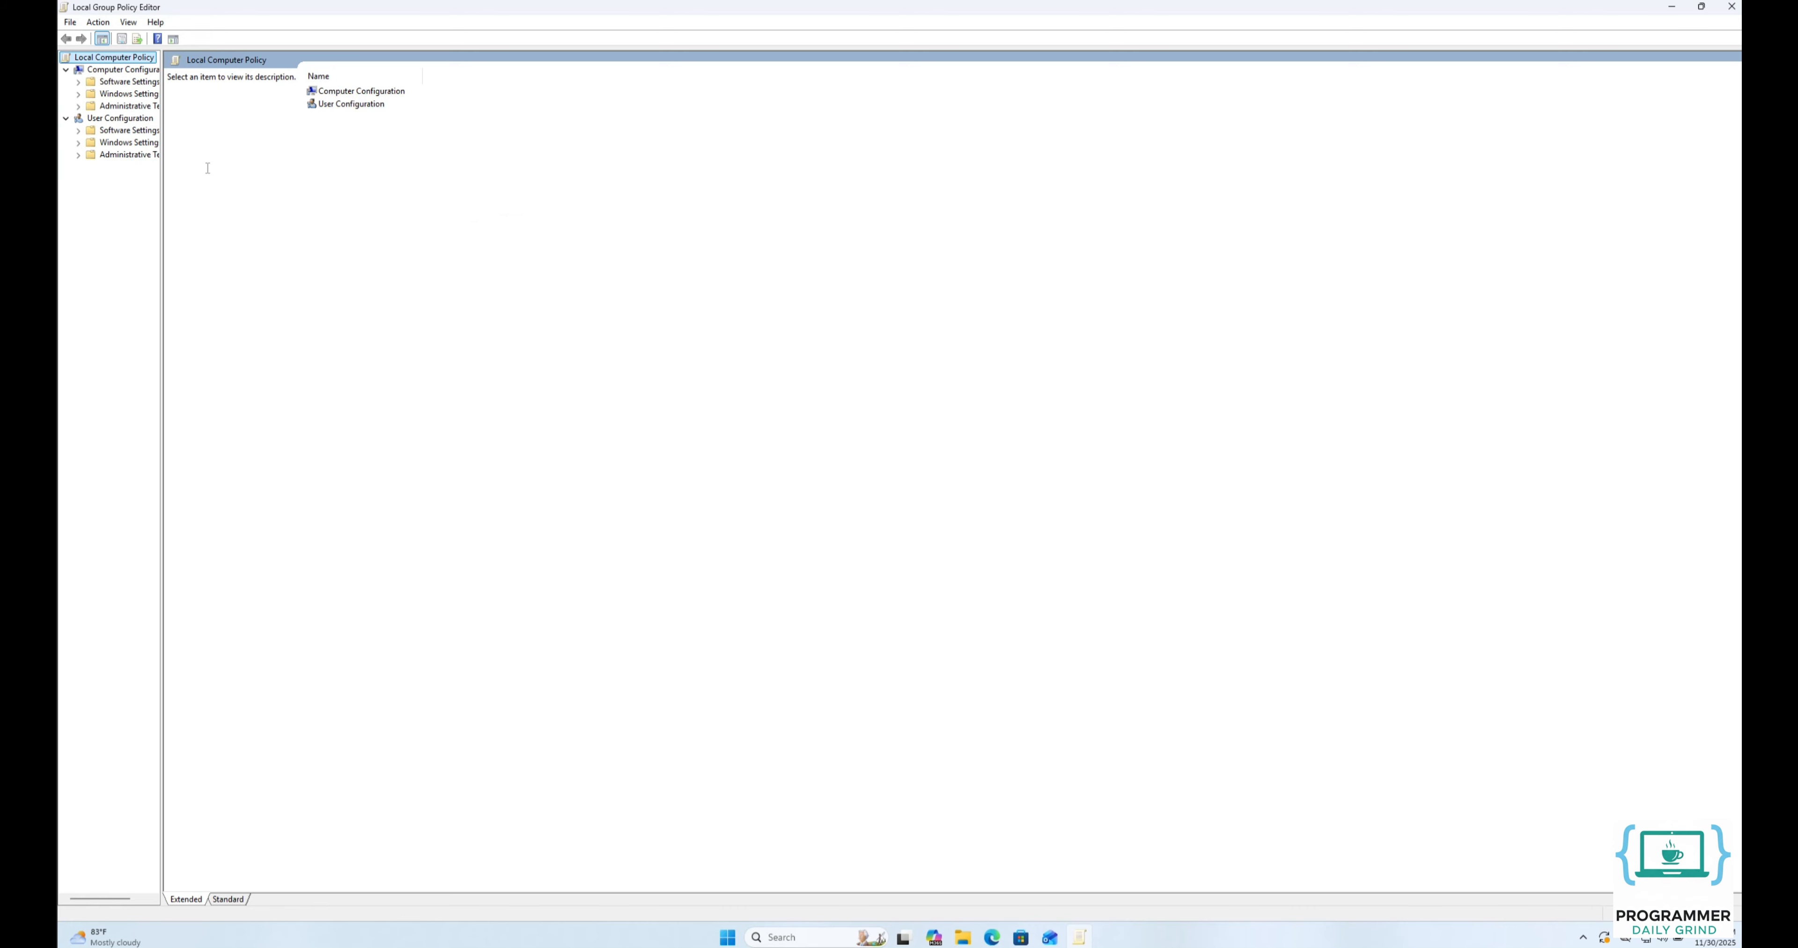
{"action": "left_click_drag", "start_coordinate": [161, 176], "coordinate": [246, 196]}
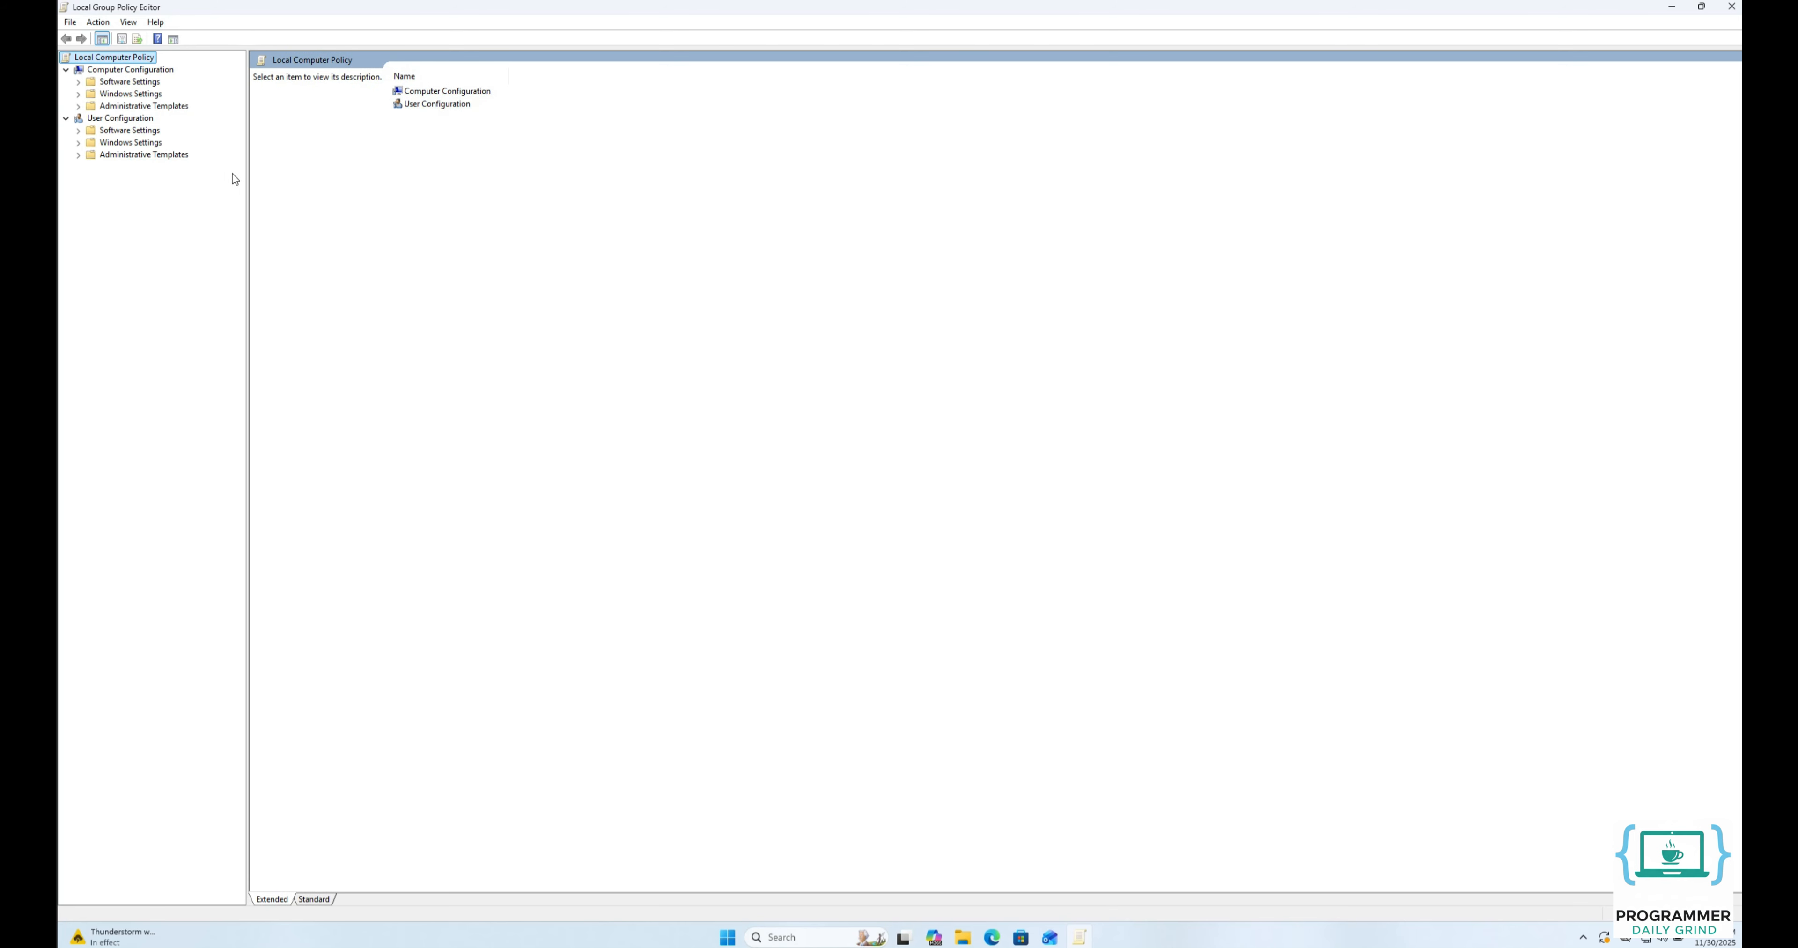
Open Computer Configuration > Windows Settings > Security Settings > Local Policies > Security Options and widen the Policy column to show full names.
{"action": "left_click", "coordinate": [126, 97]}
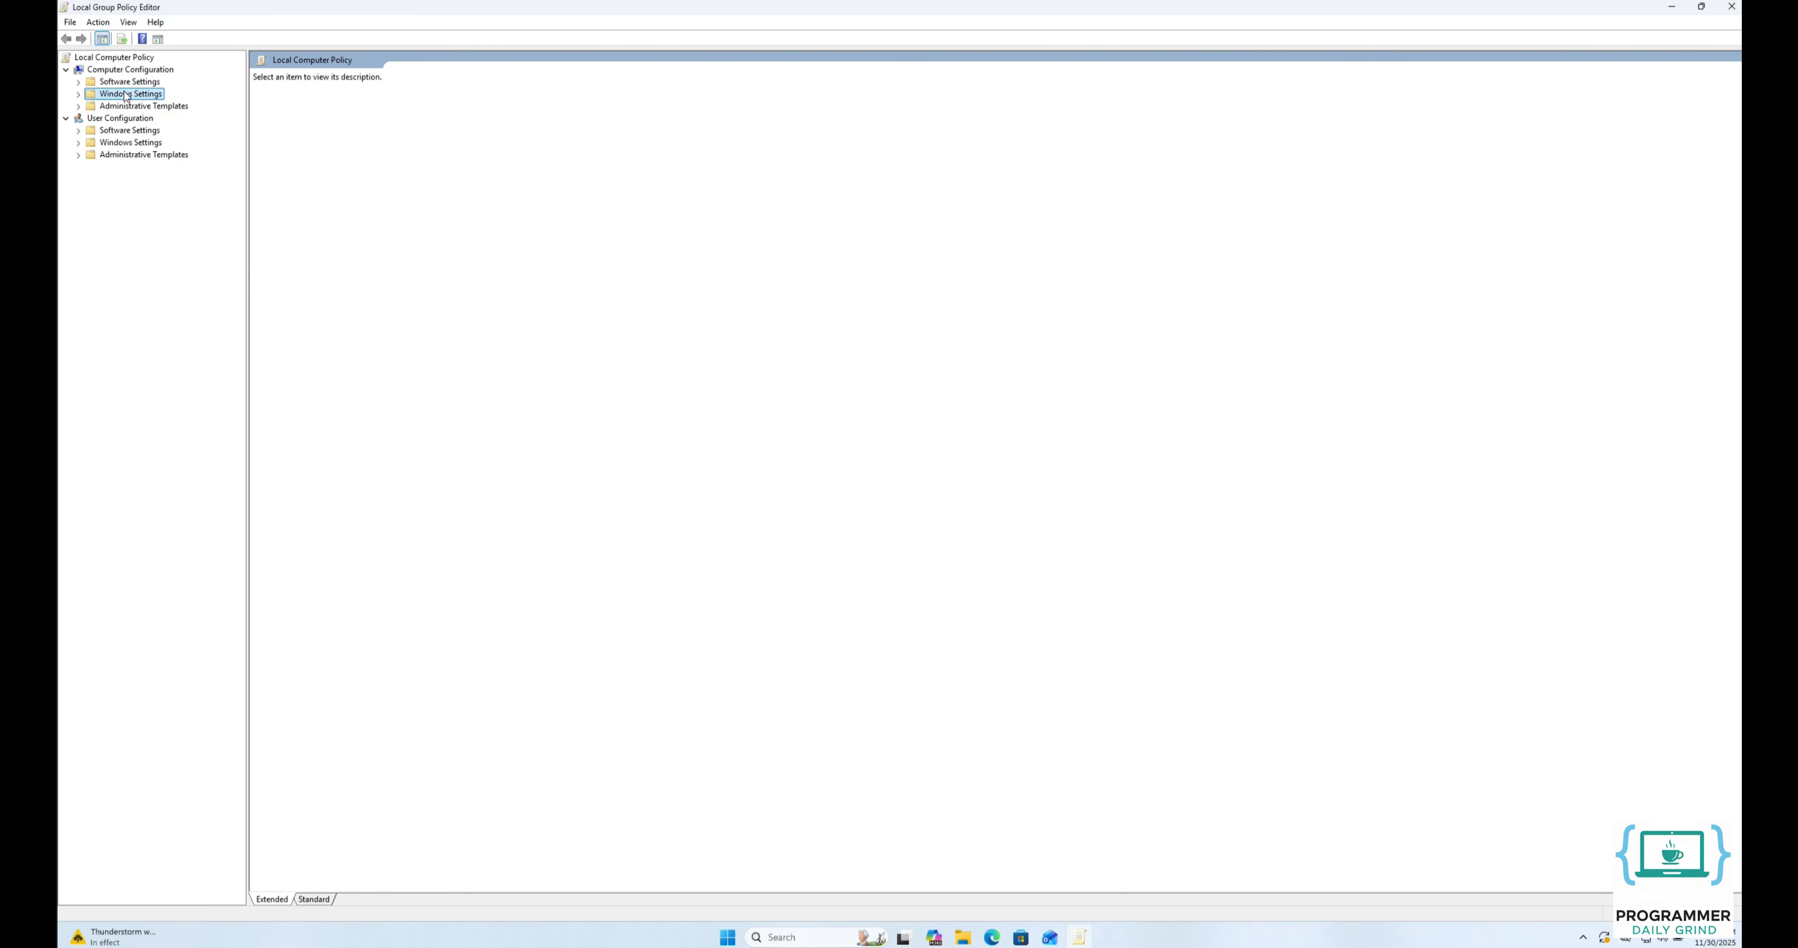
{"action": "left_click", "coordinate": [126, 96]}
{"action": "left_click", "coordinate": [130, 144]}
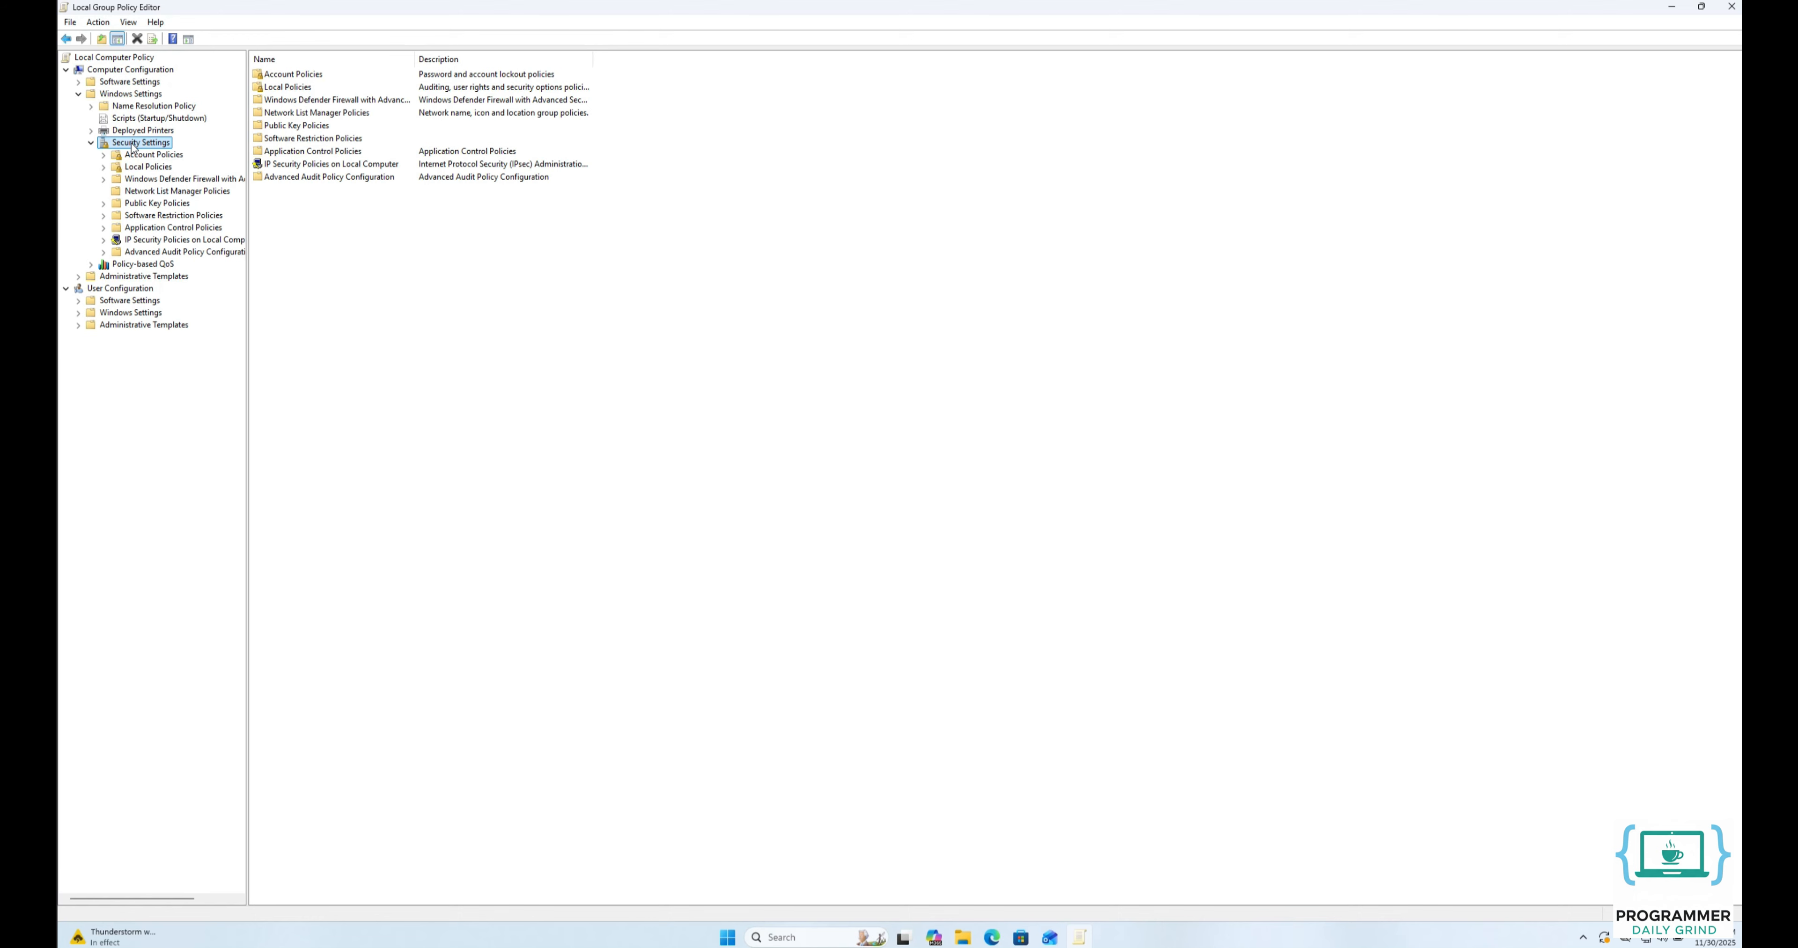
{"action": "left_click", "coordinate": [142, 167]}
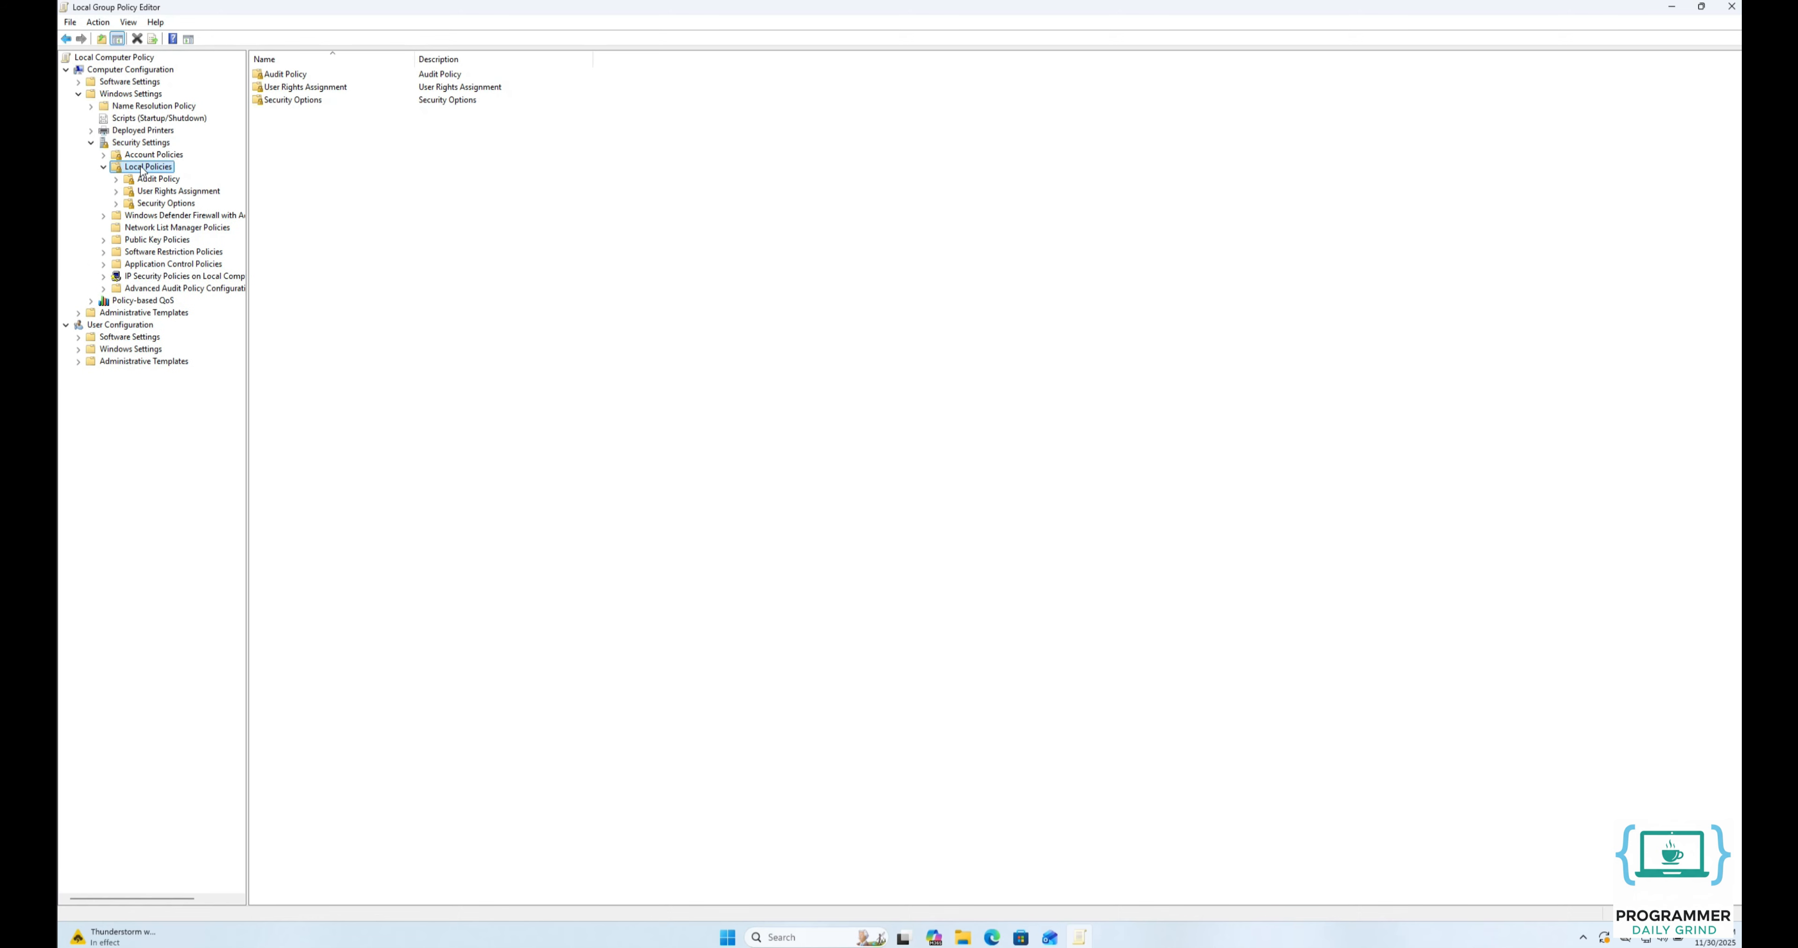
{"action": "left_click", "coordinate": [155, 203]}
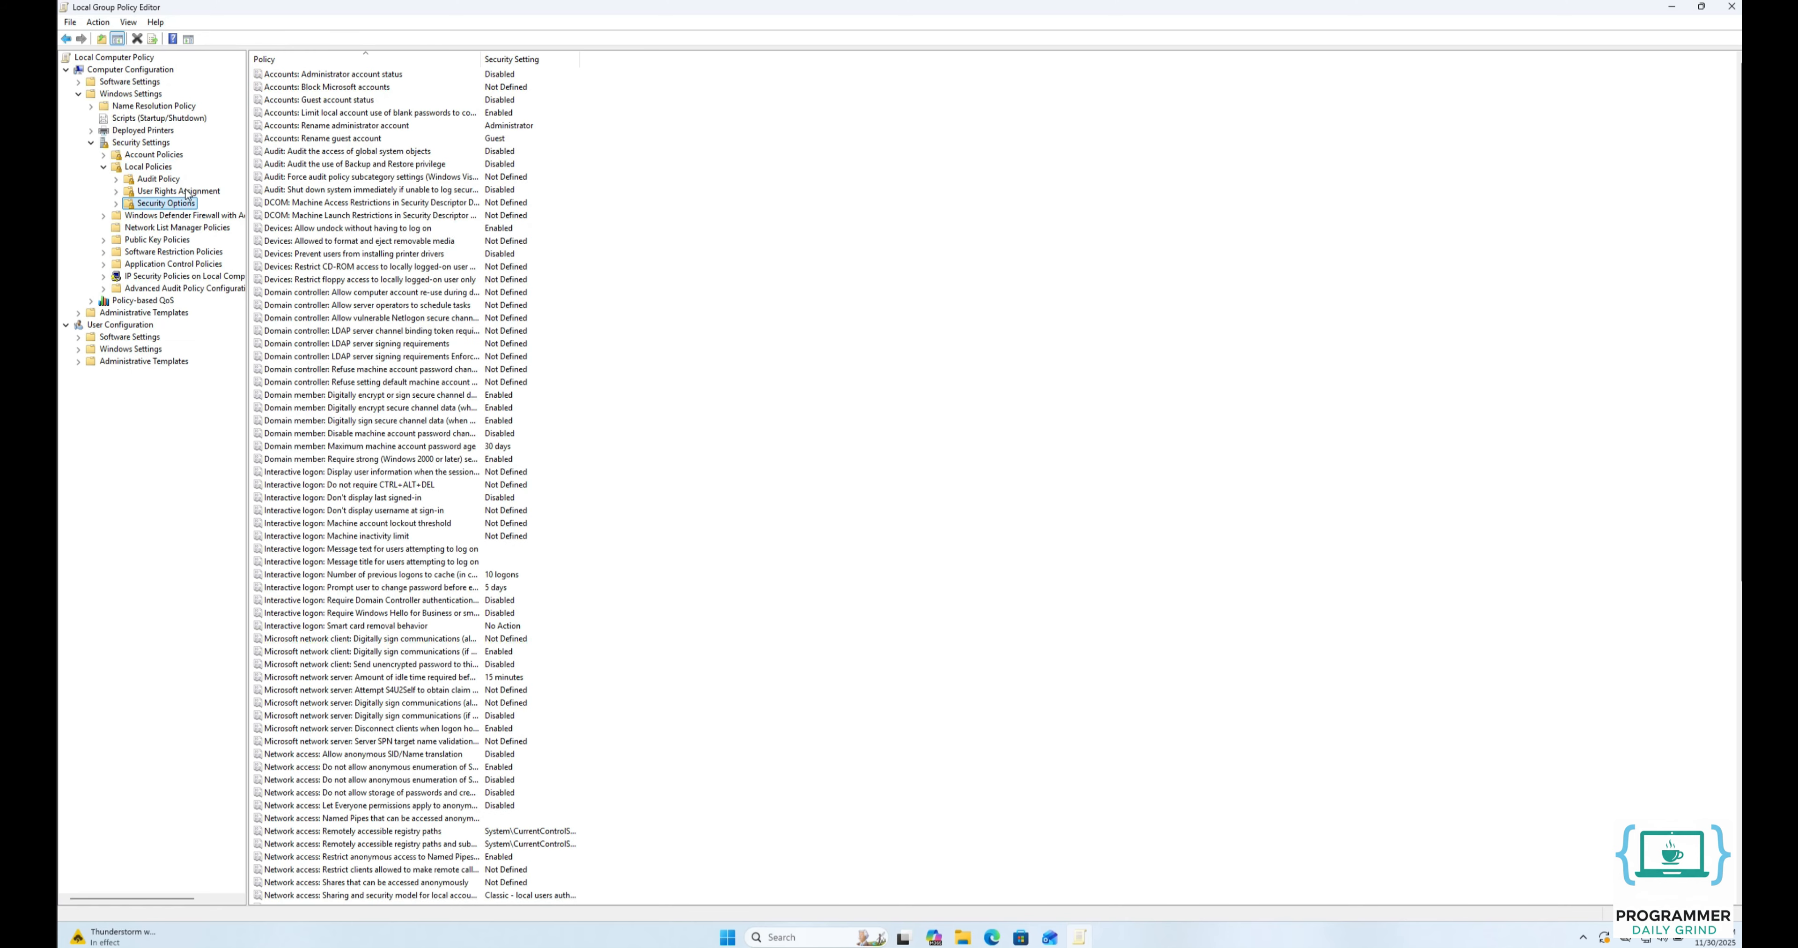
{"action": "left_click_drag", "start_coordinate": [479, 55], "coordinate": [669, 67]}
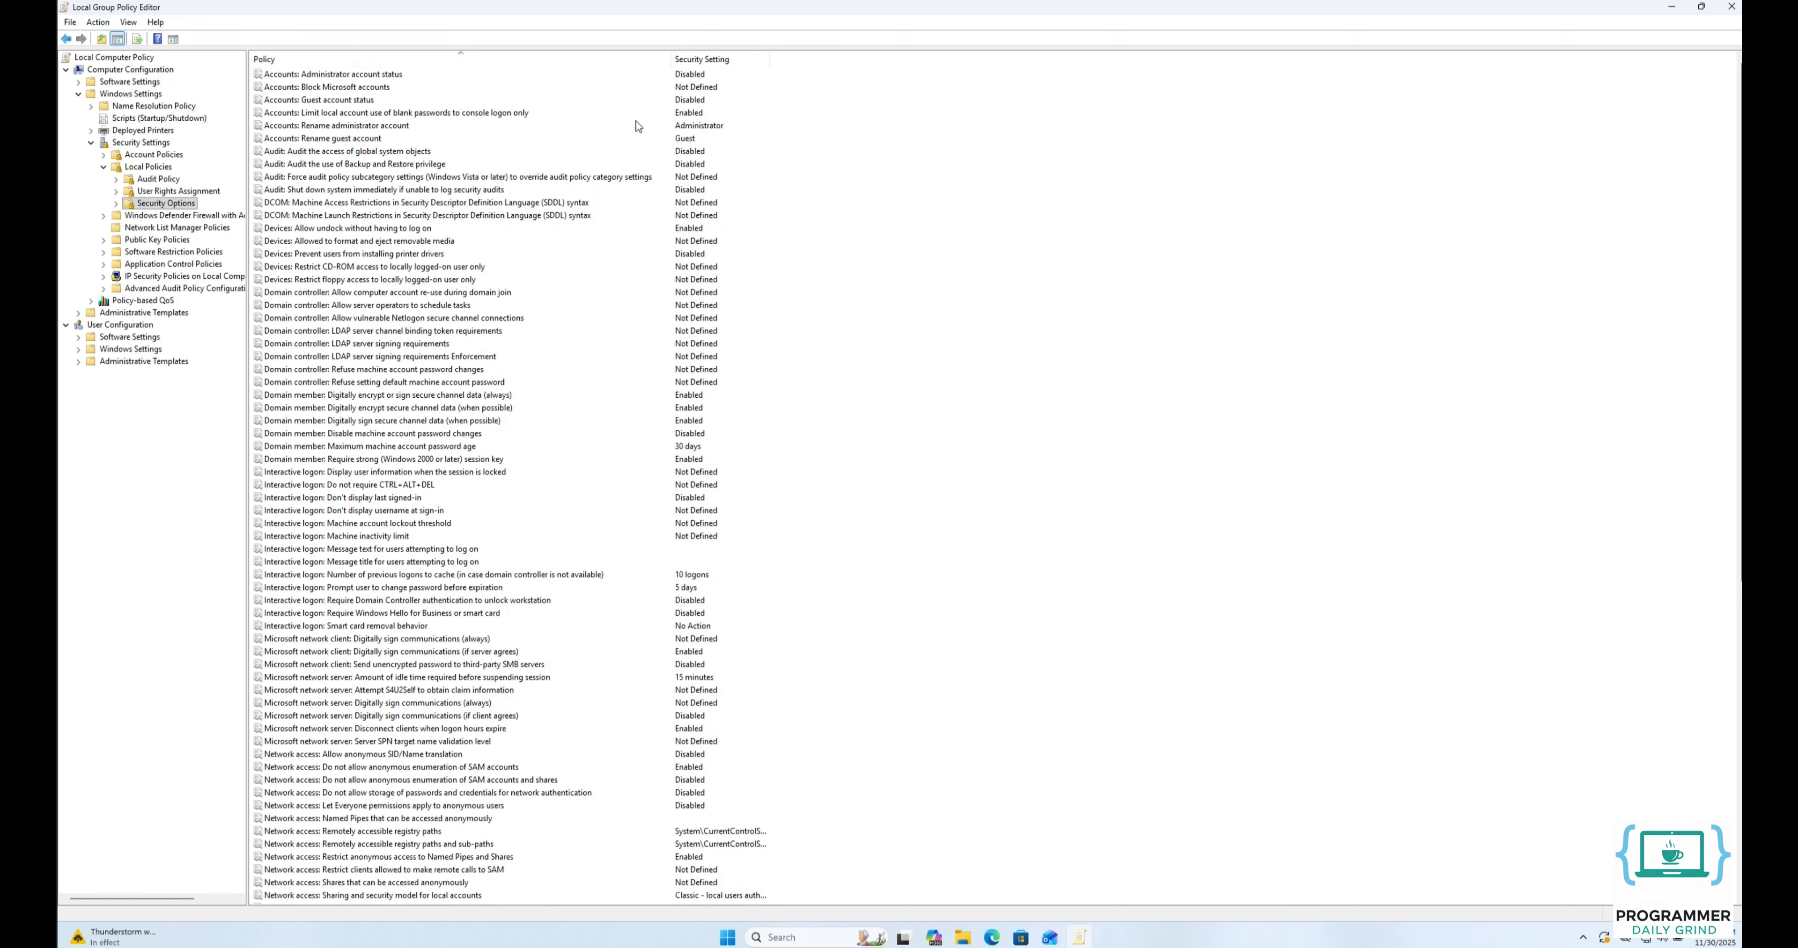
Set the policy "Microsoft network client: Digitally sign communications (always)" to Disabled and apply it.
{"action": "double_click", "coordinate": [385, 643]}
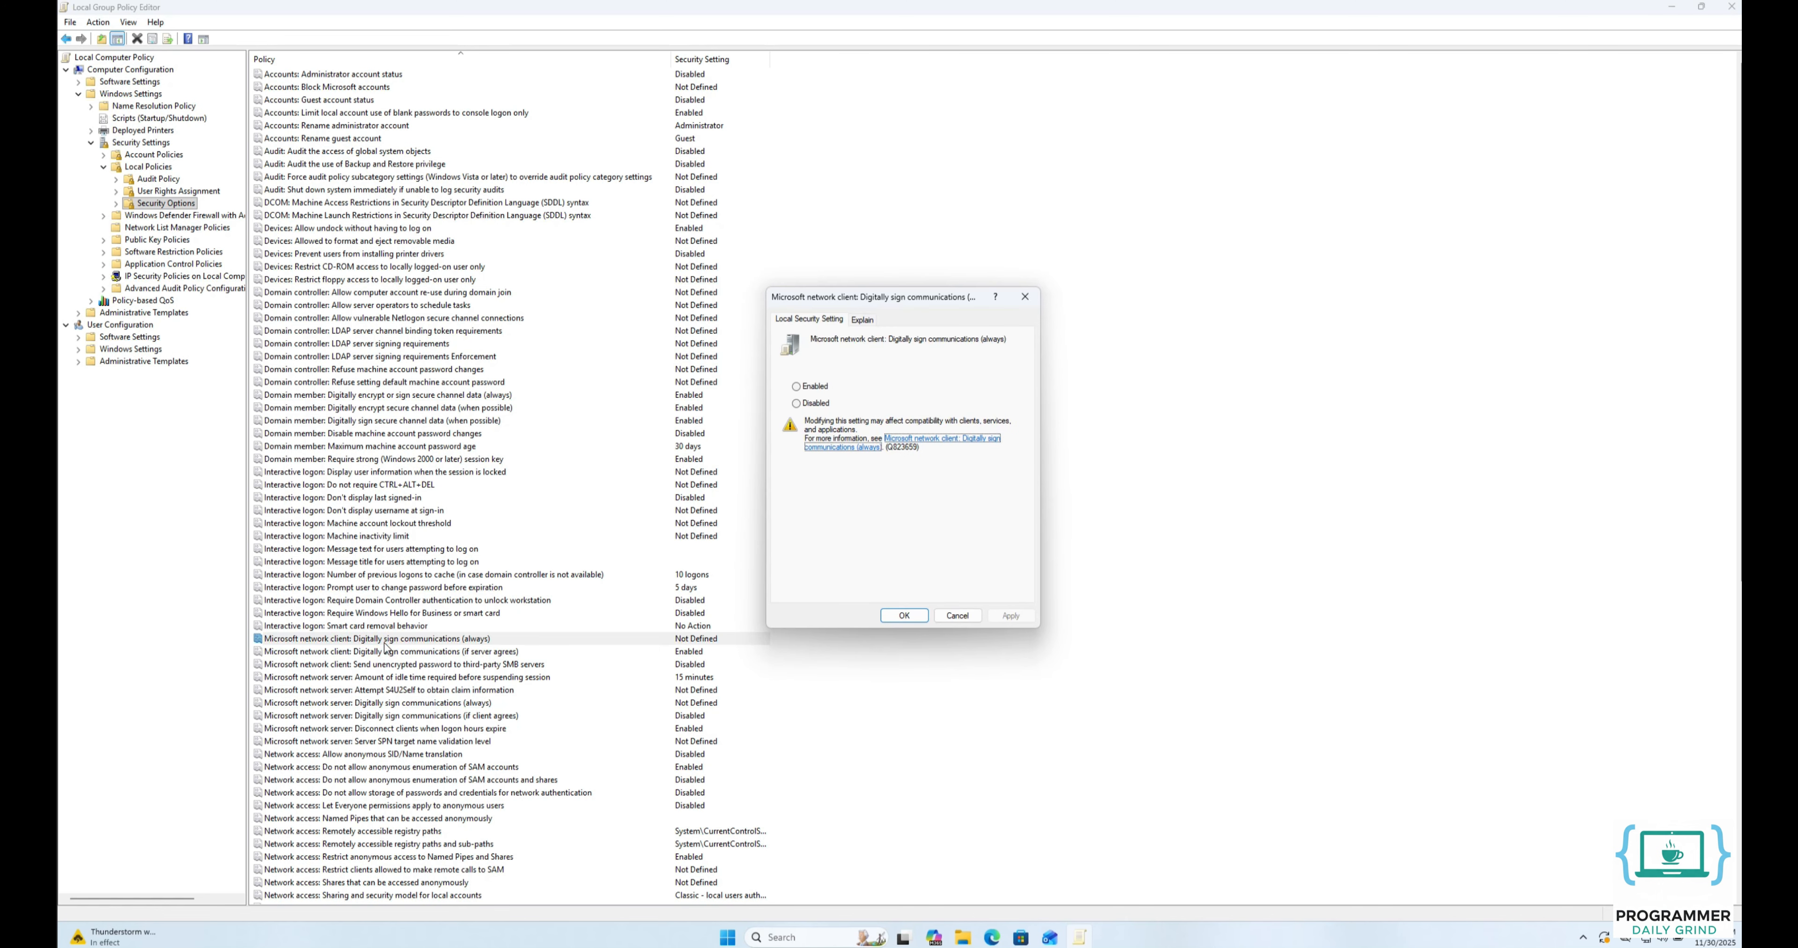
{"action": "left_click", "coordinate": [809, 404]}
{"action": "left_click", "coordinate": [1010, 616]}
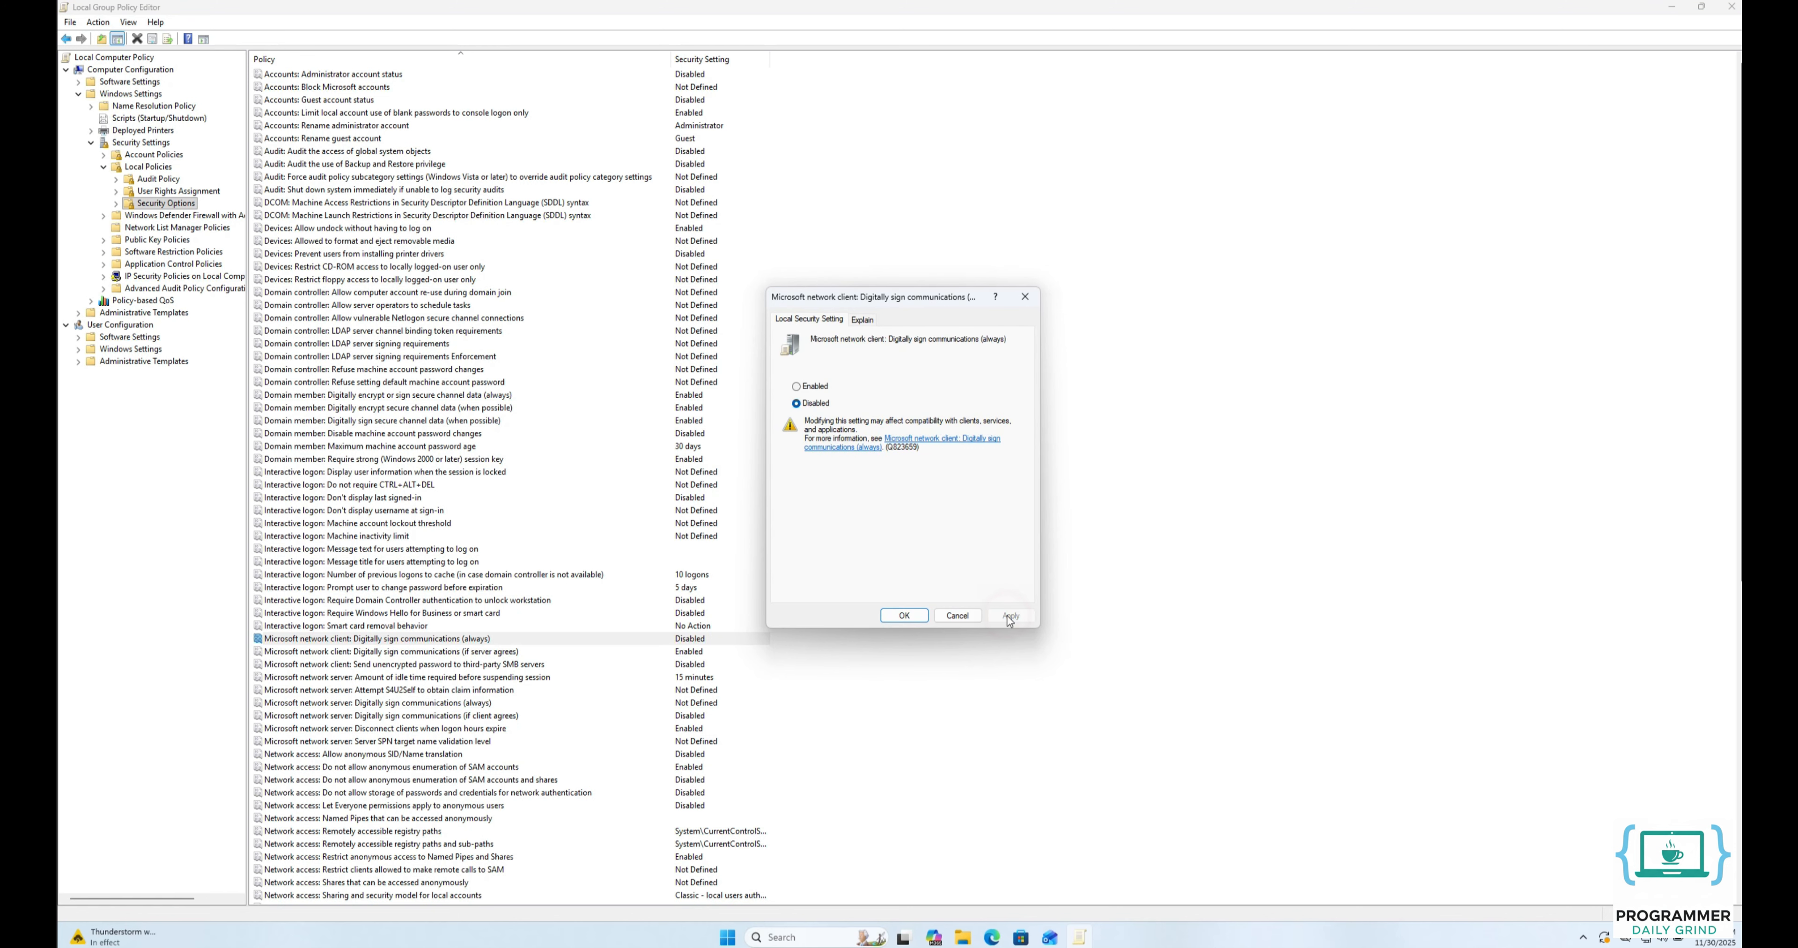
{"action": "left_click", "coordinate": [919, 617]}
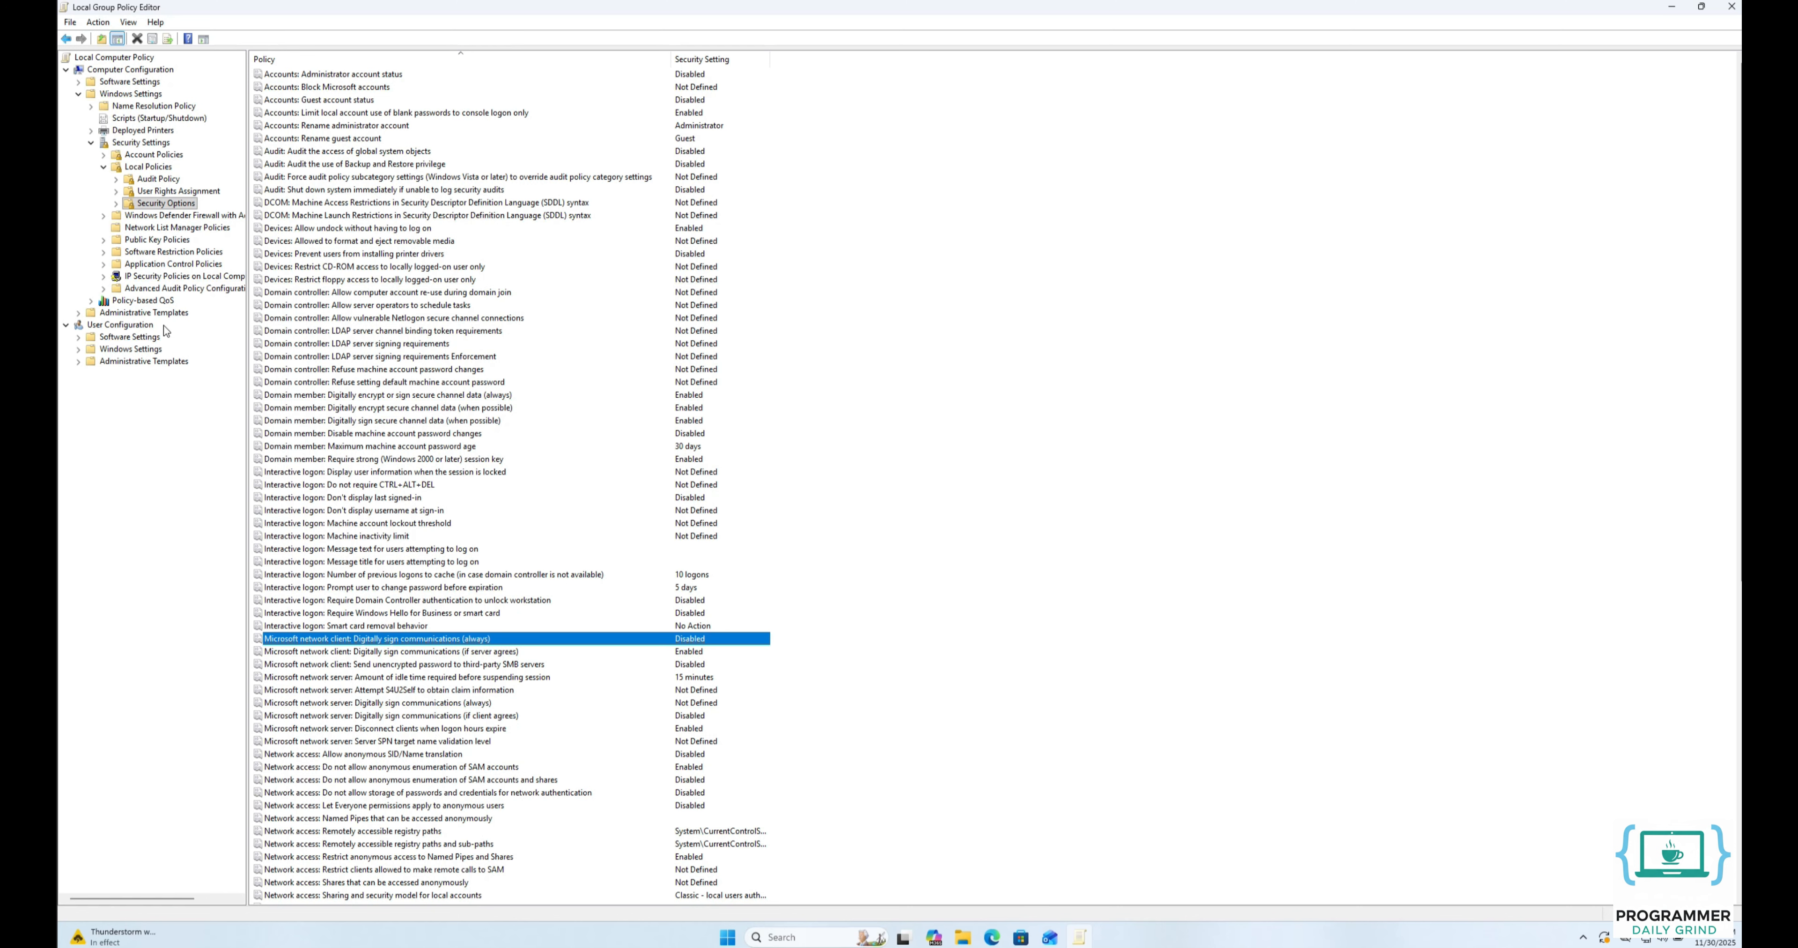
Set "Enable insecure guest logons" to Enabled under Computer Configuration > Administrative Templates > Network > Lanman Workstation.
{"action": "double_click", "coordinate": [143, 315]}
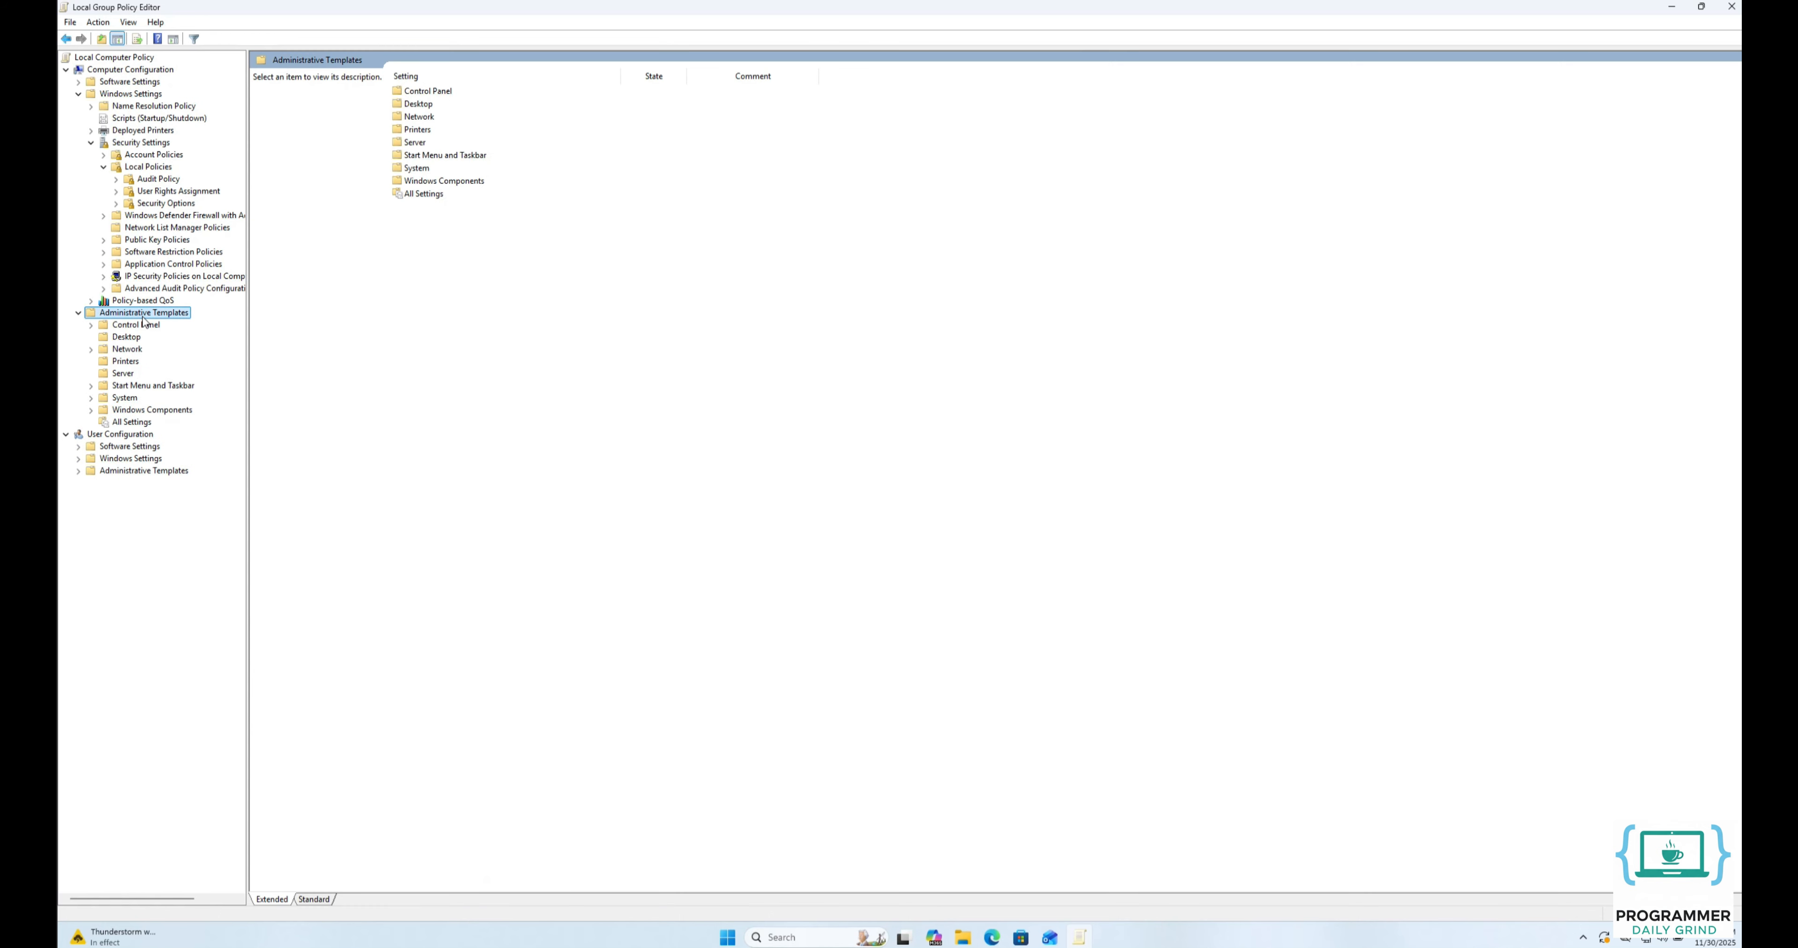
{"action": "double_click", "coordinate": [131, 351]}
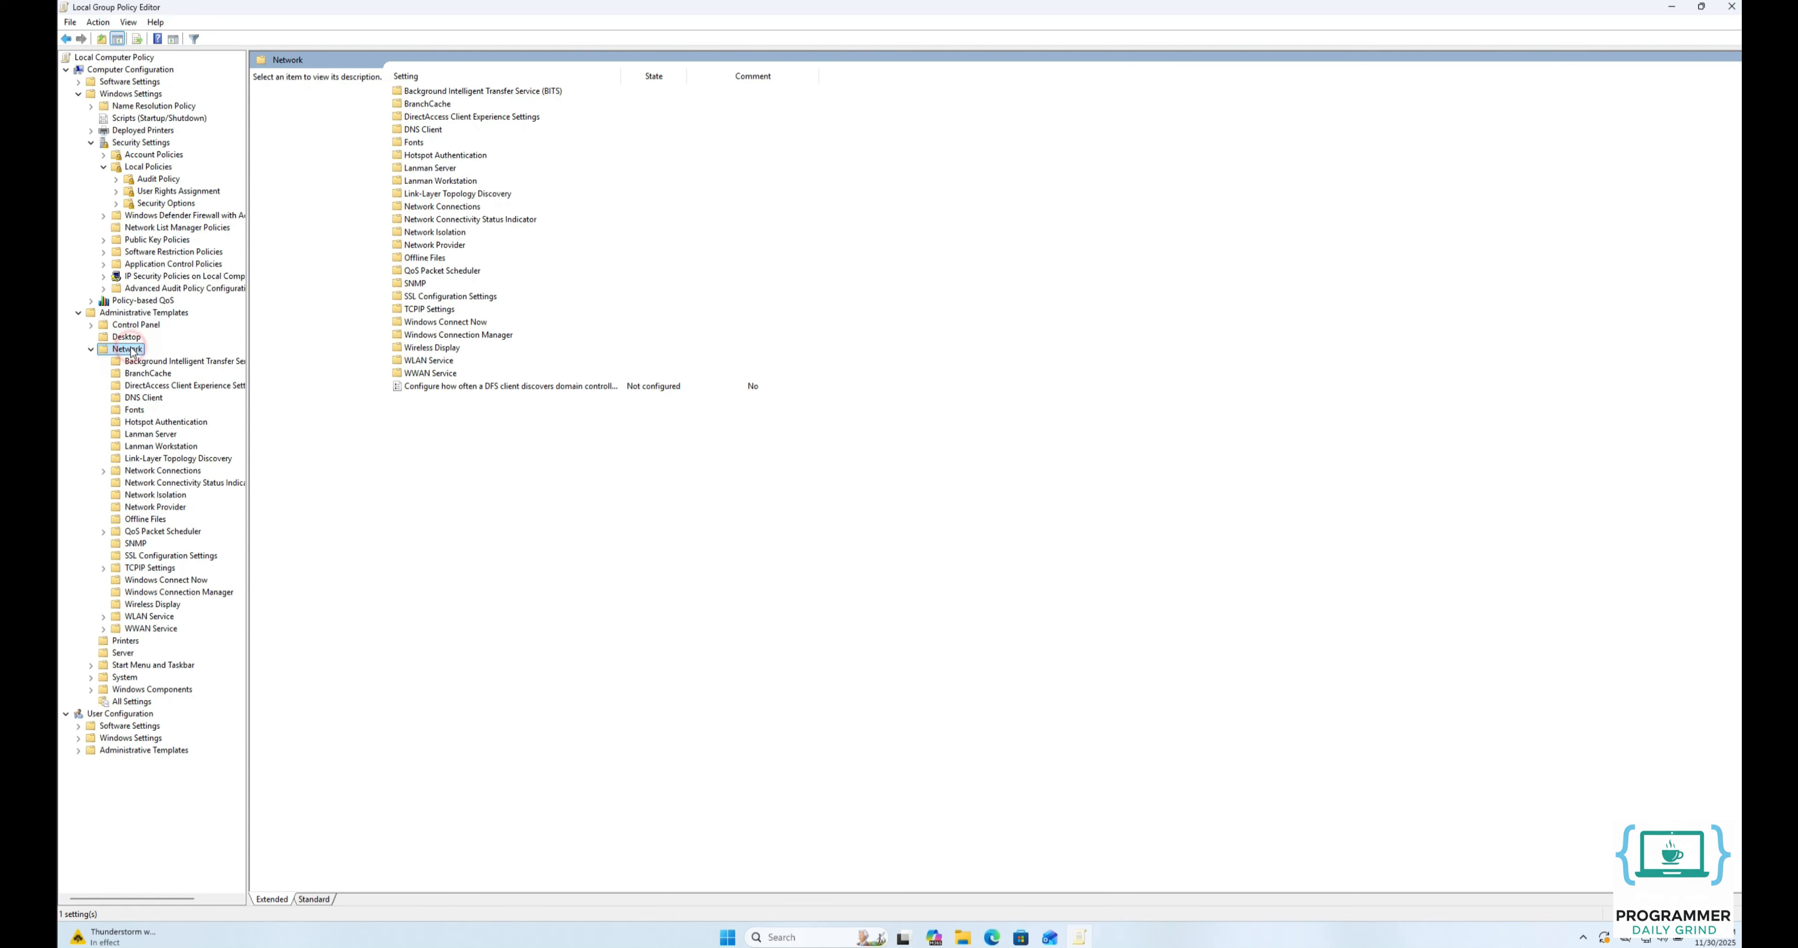
{"action": "left_click", "coordinate": [148, 448]}
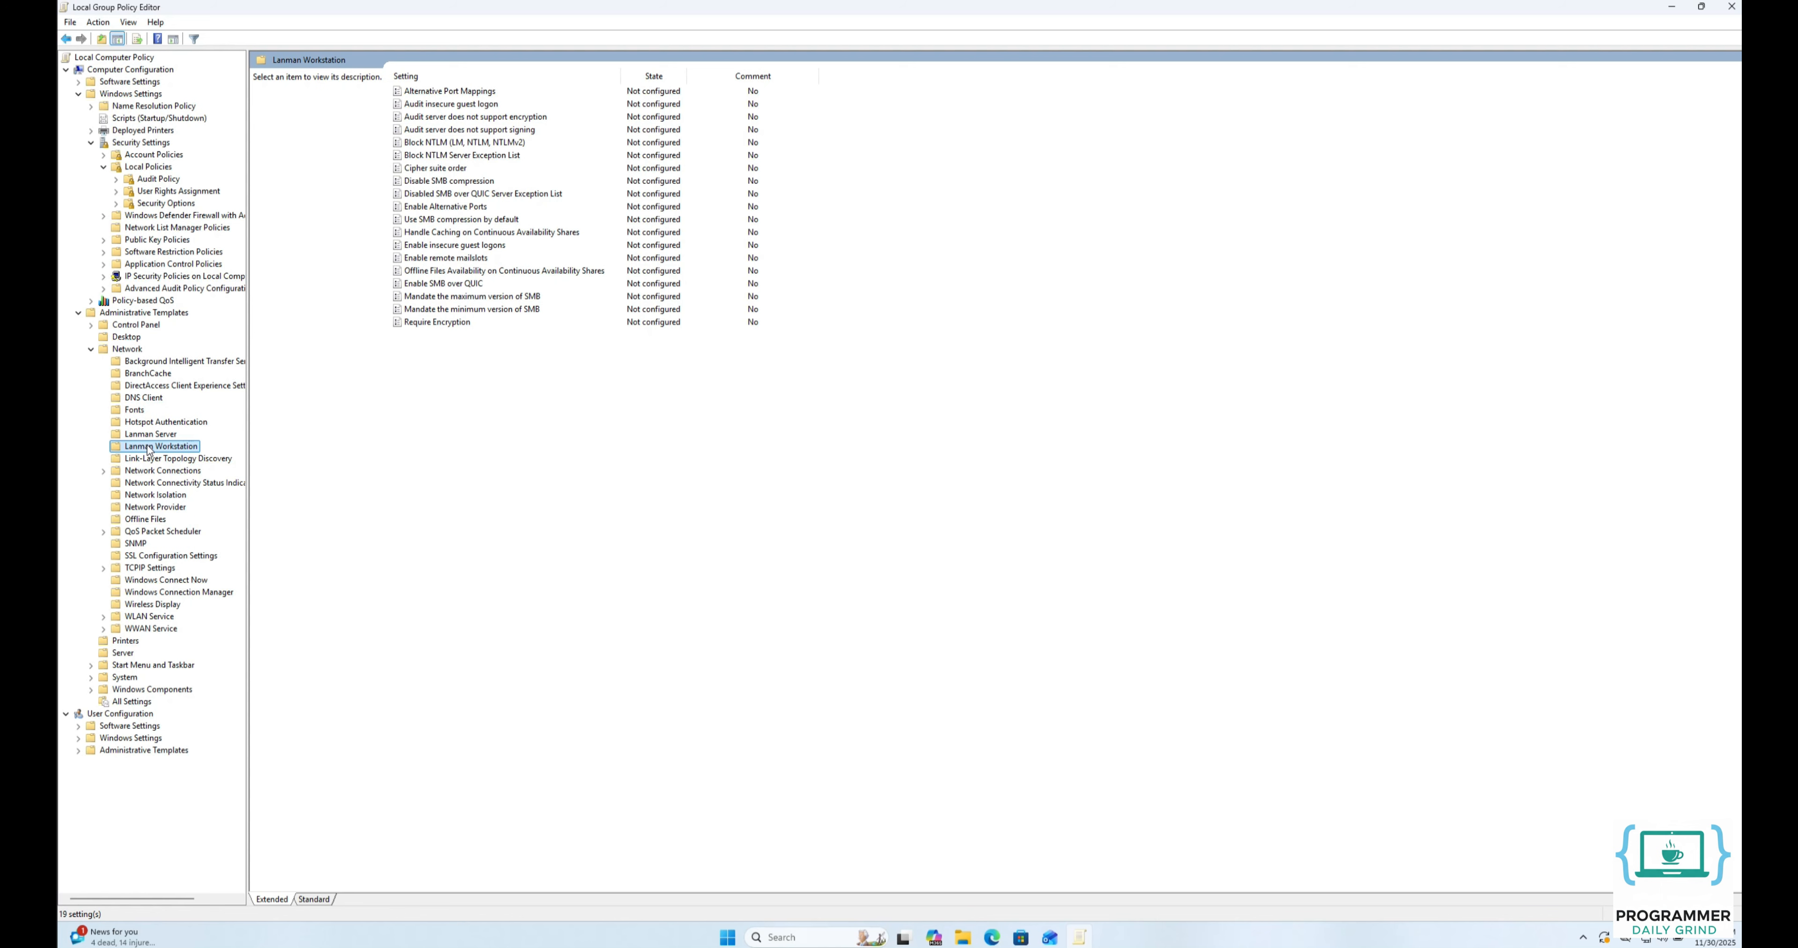
{"action": "left_click", "coordinate": [445, 246]}
{"action": "double_click", "coordinate": [444, 247]}
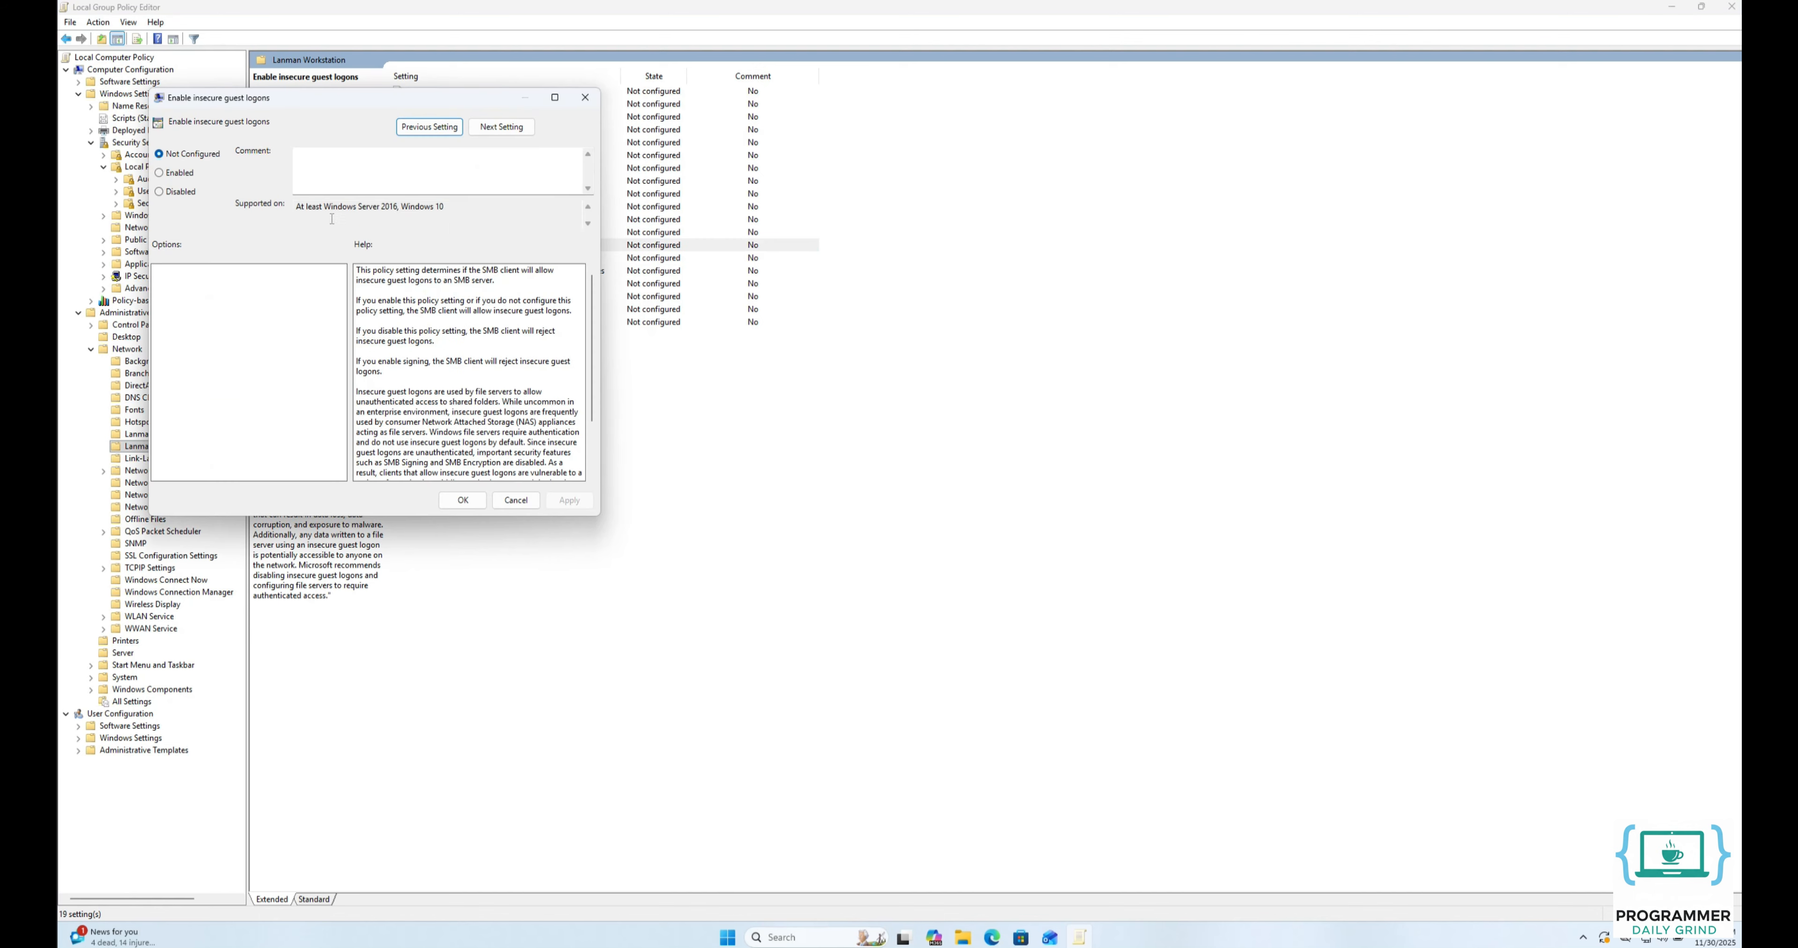
{"action": "left_click", "coordinate": [171, 173]}
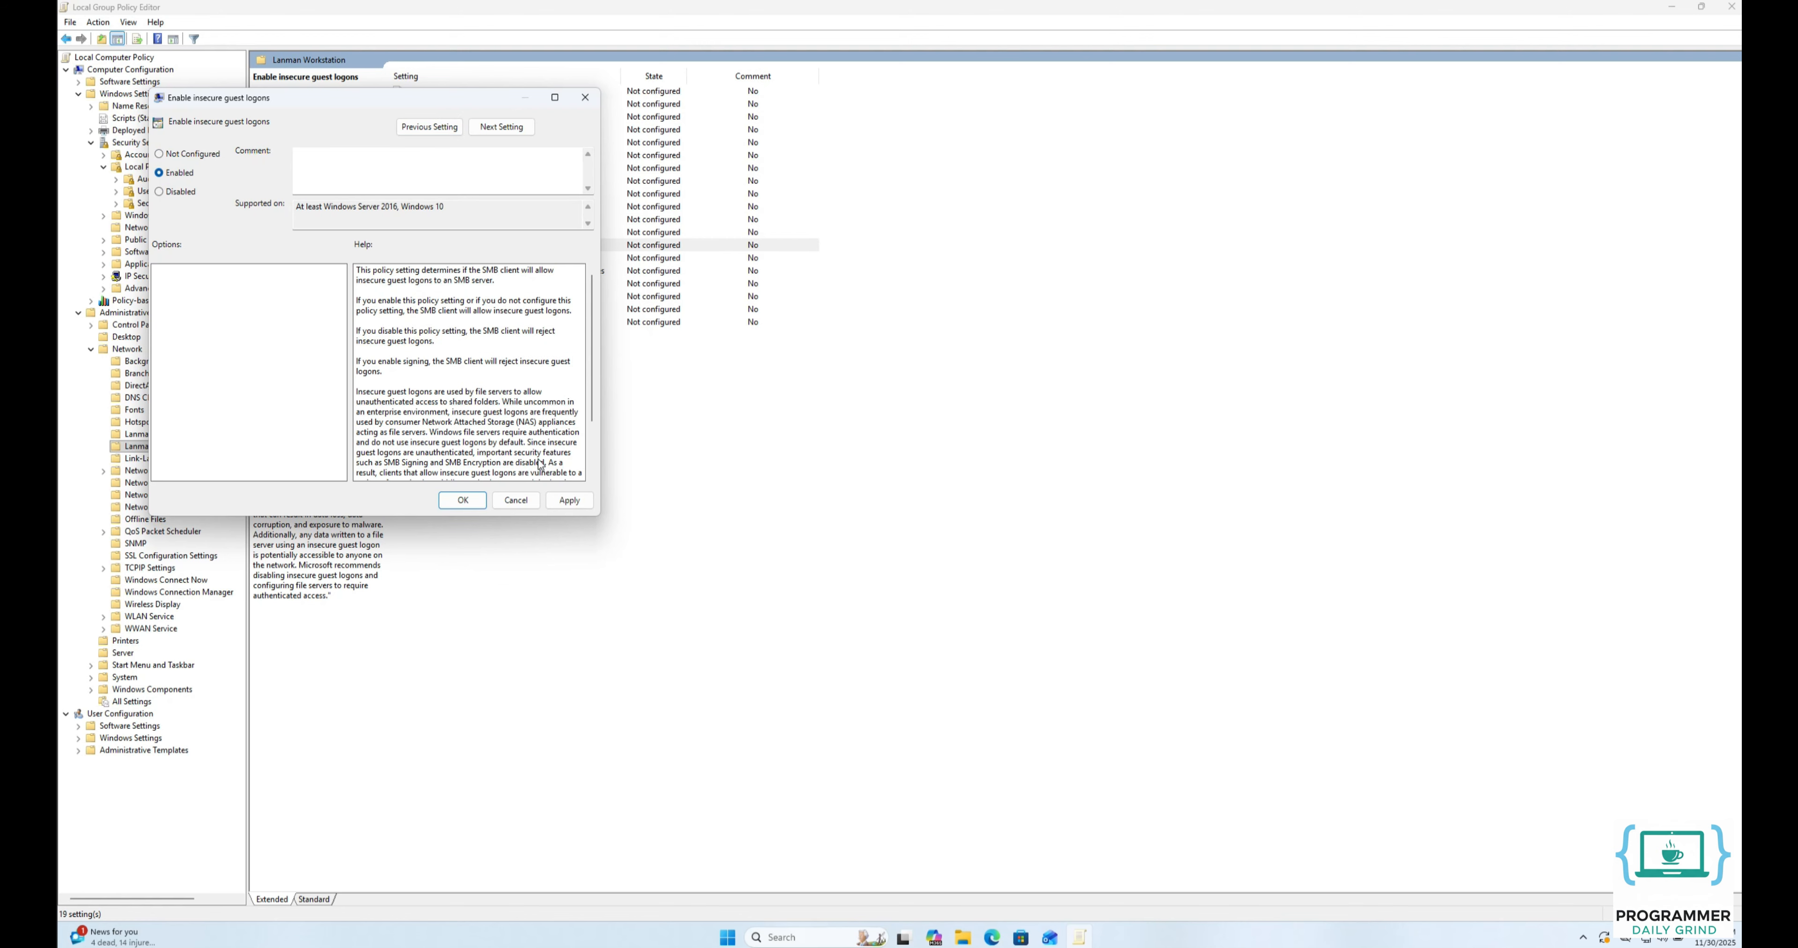
{"action": "left_click", "coordinate": [567, 501]}
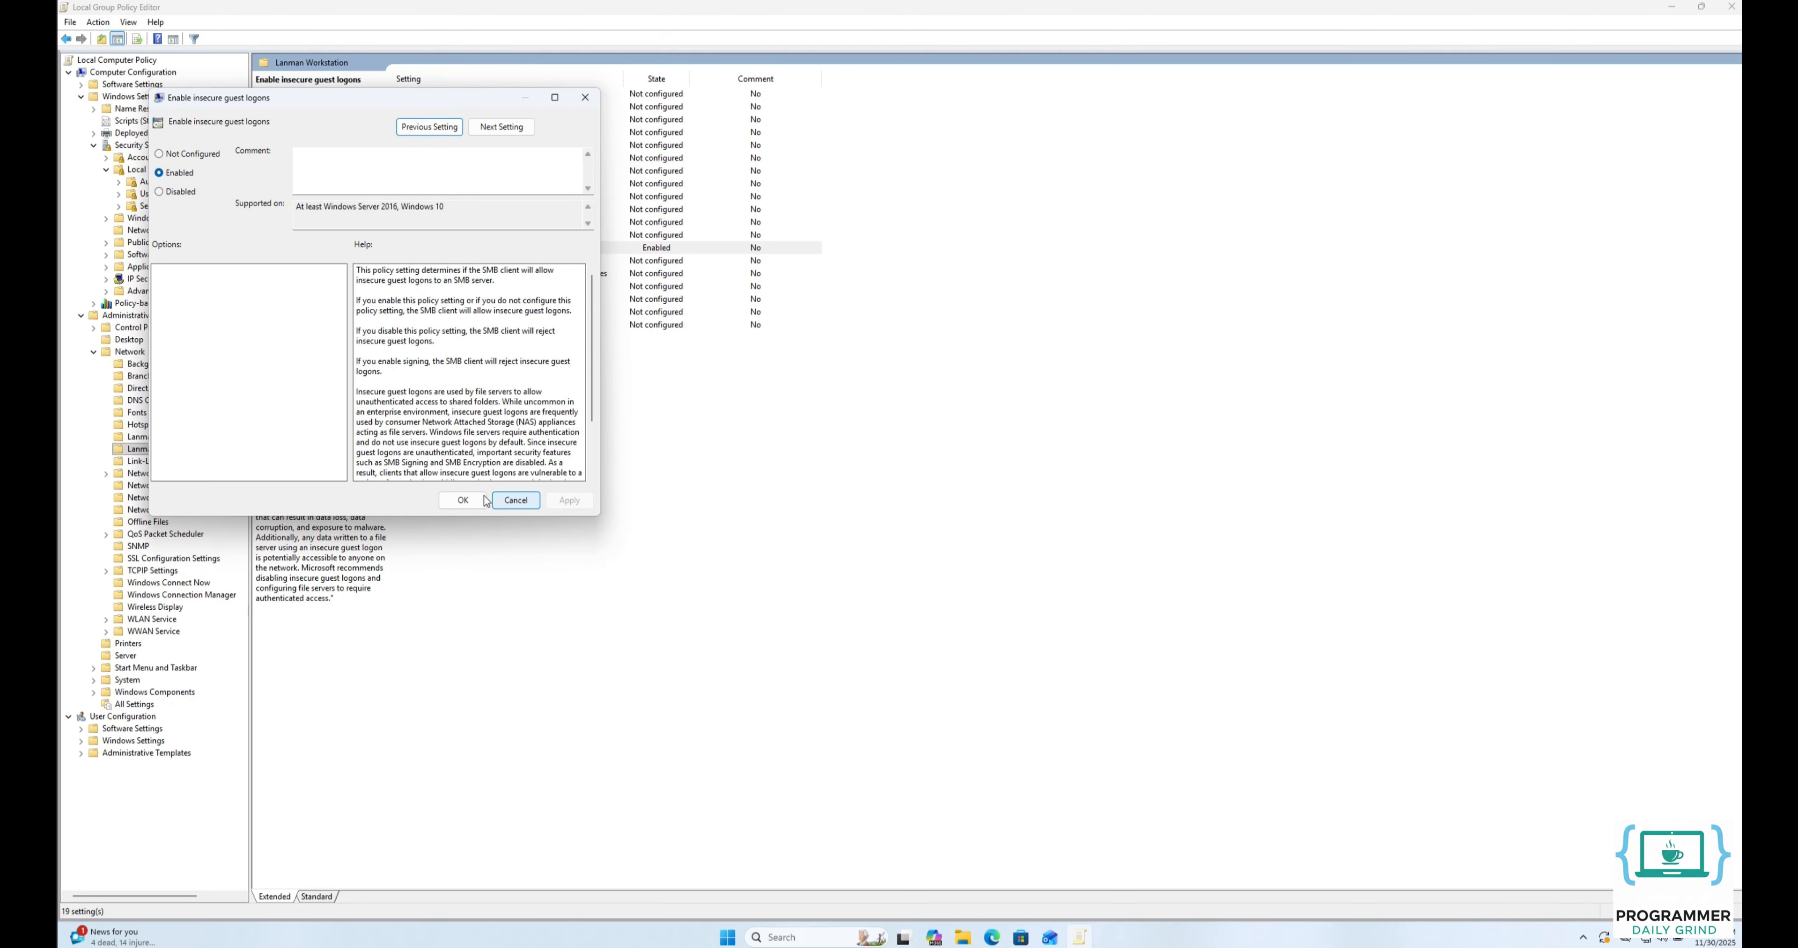
{"action": "left_click", "coordinate": [463, 500]}
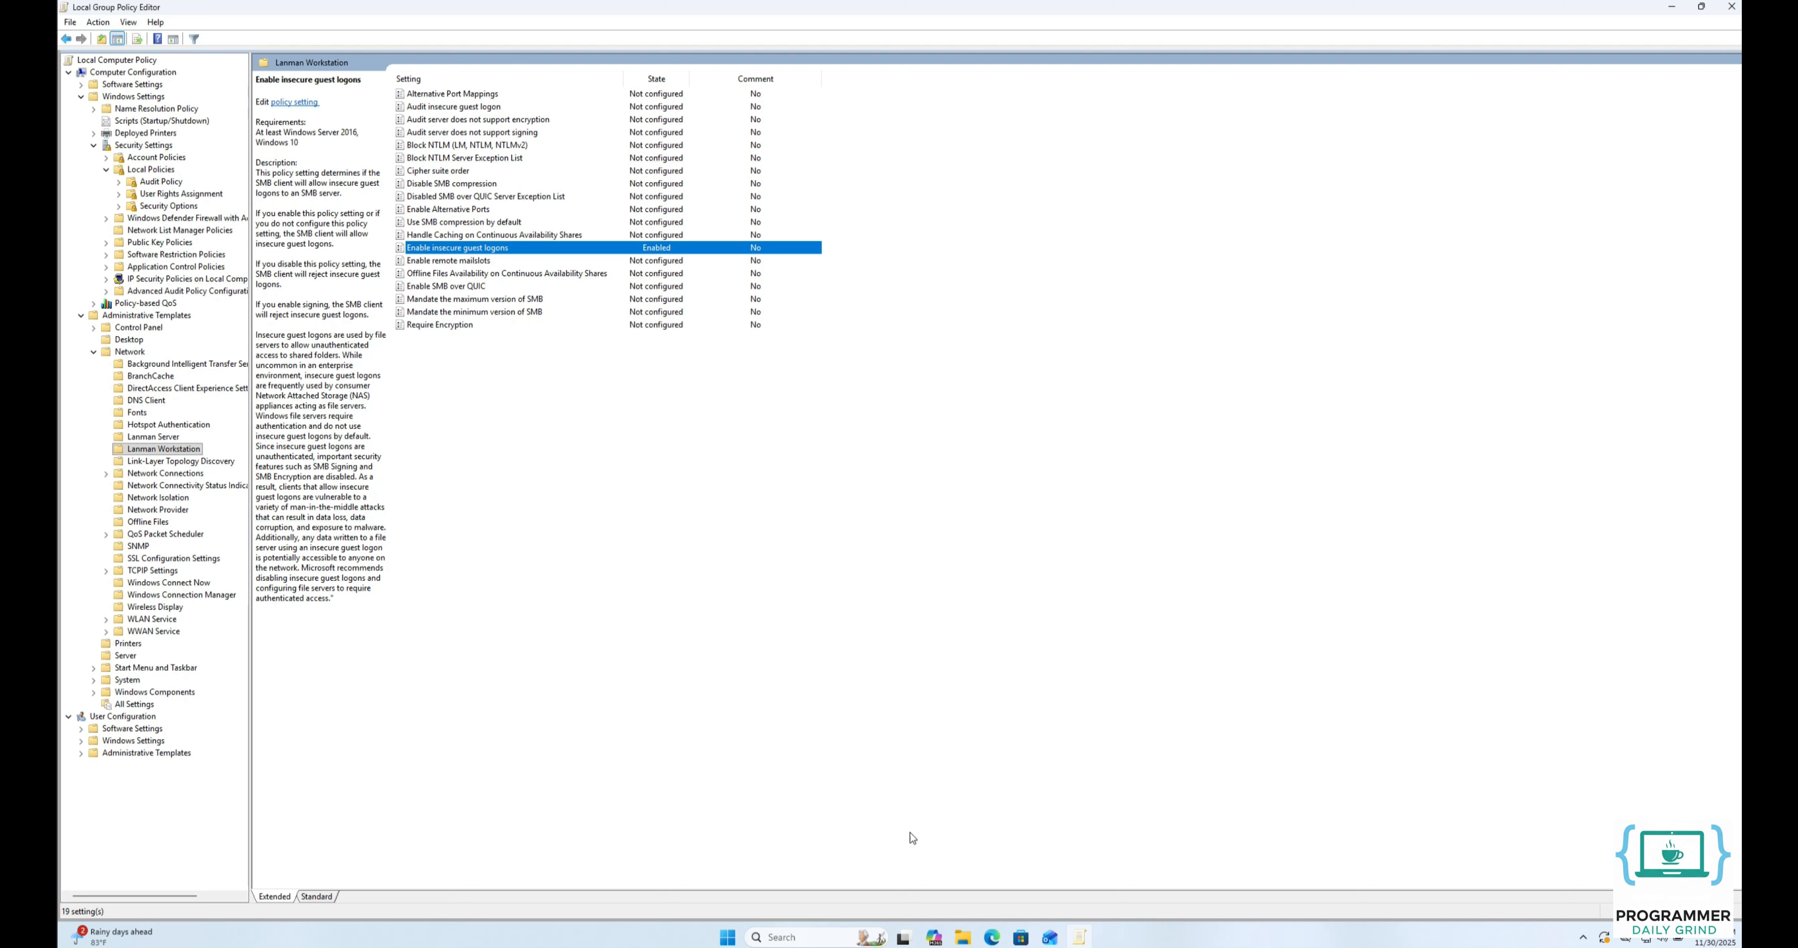
Switch to File Explorer, connect to \\192.168.100.108 and open the shared Users > Public folder.
{"action": "left_click", "coordinate": [965, 938]}
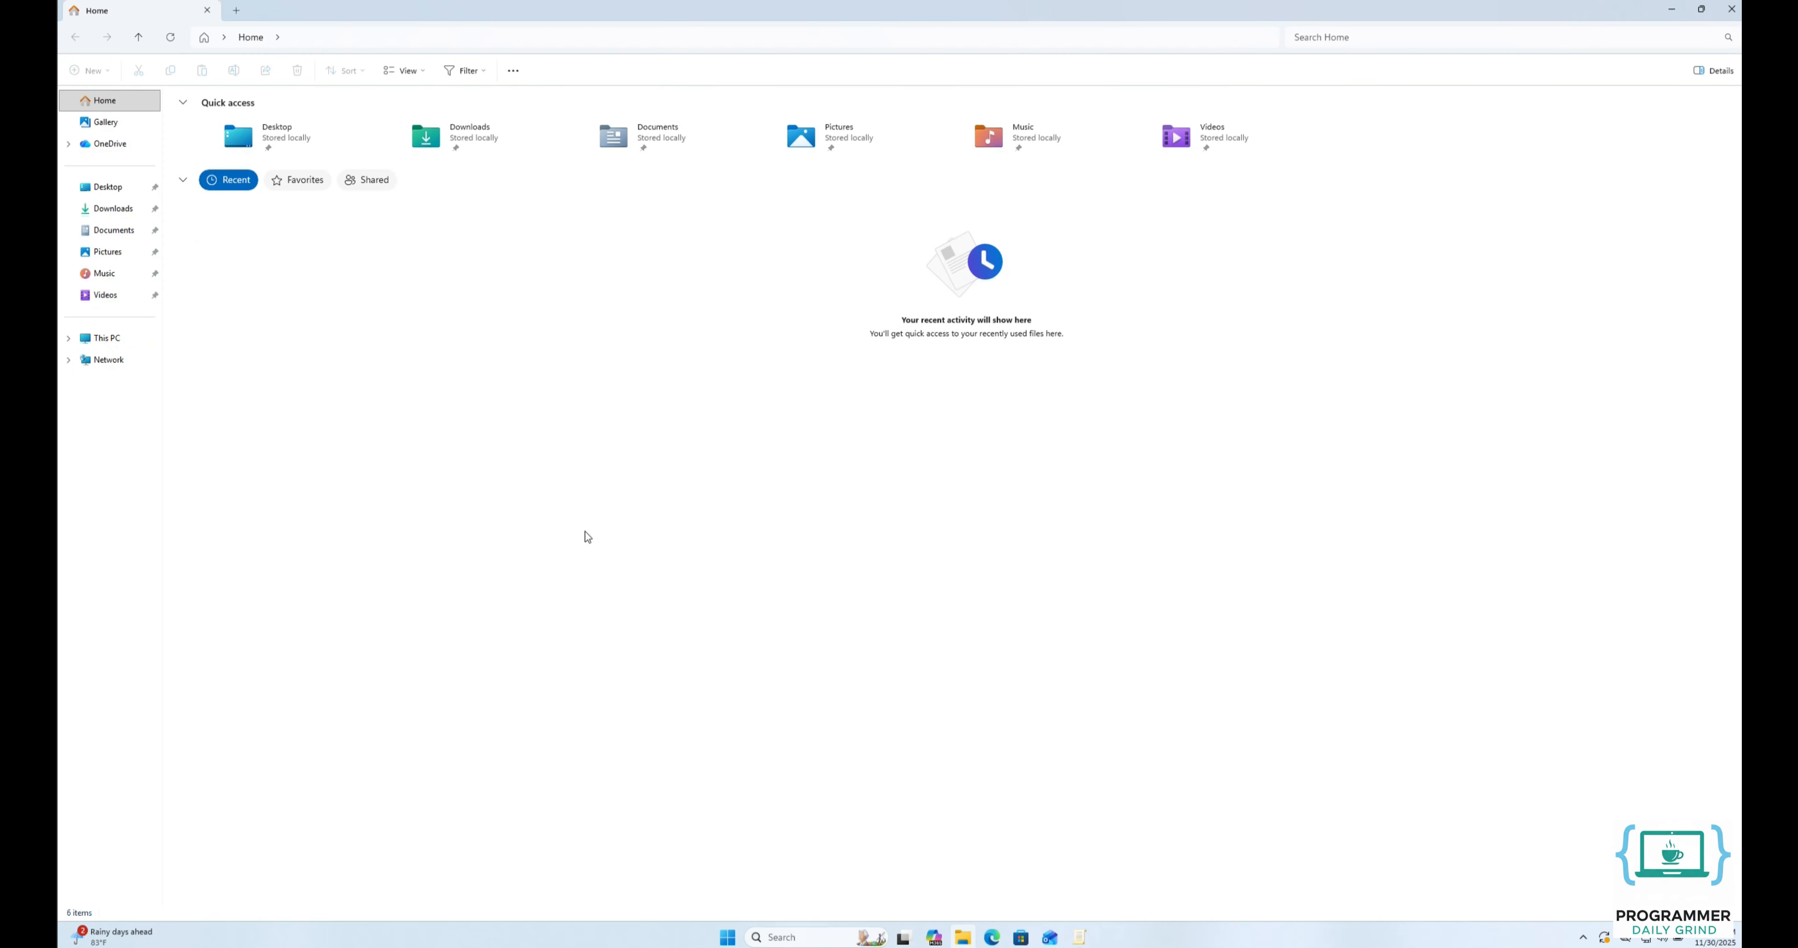
{"action": "left_click", "coordinate": [400, 37]}
{"action": "type", "text": "\\192.168.100.108"}
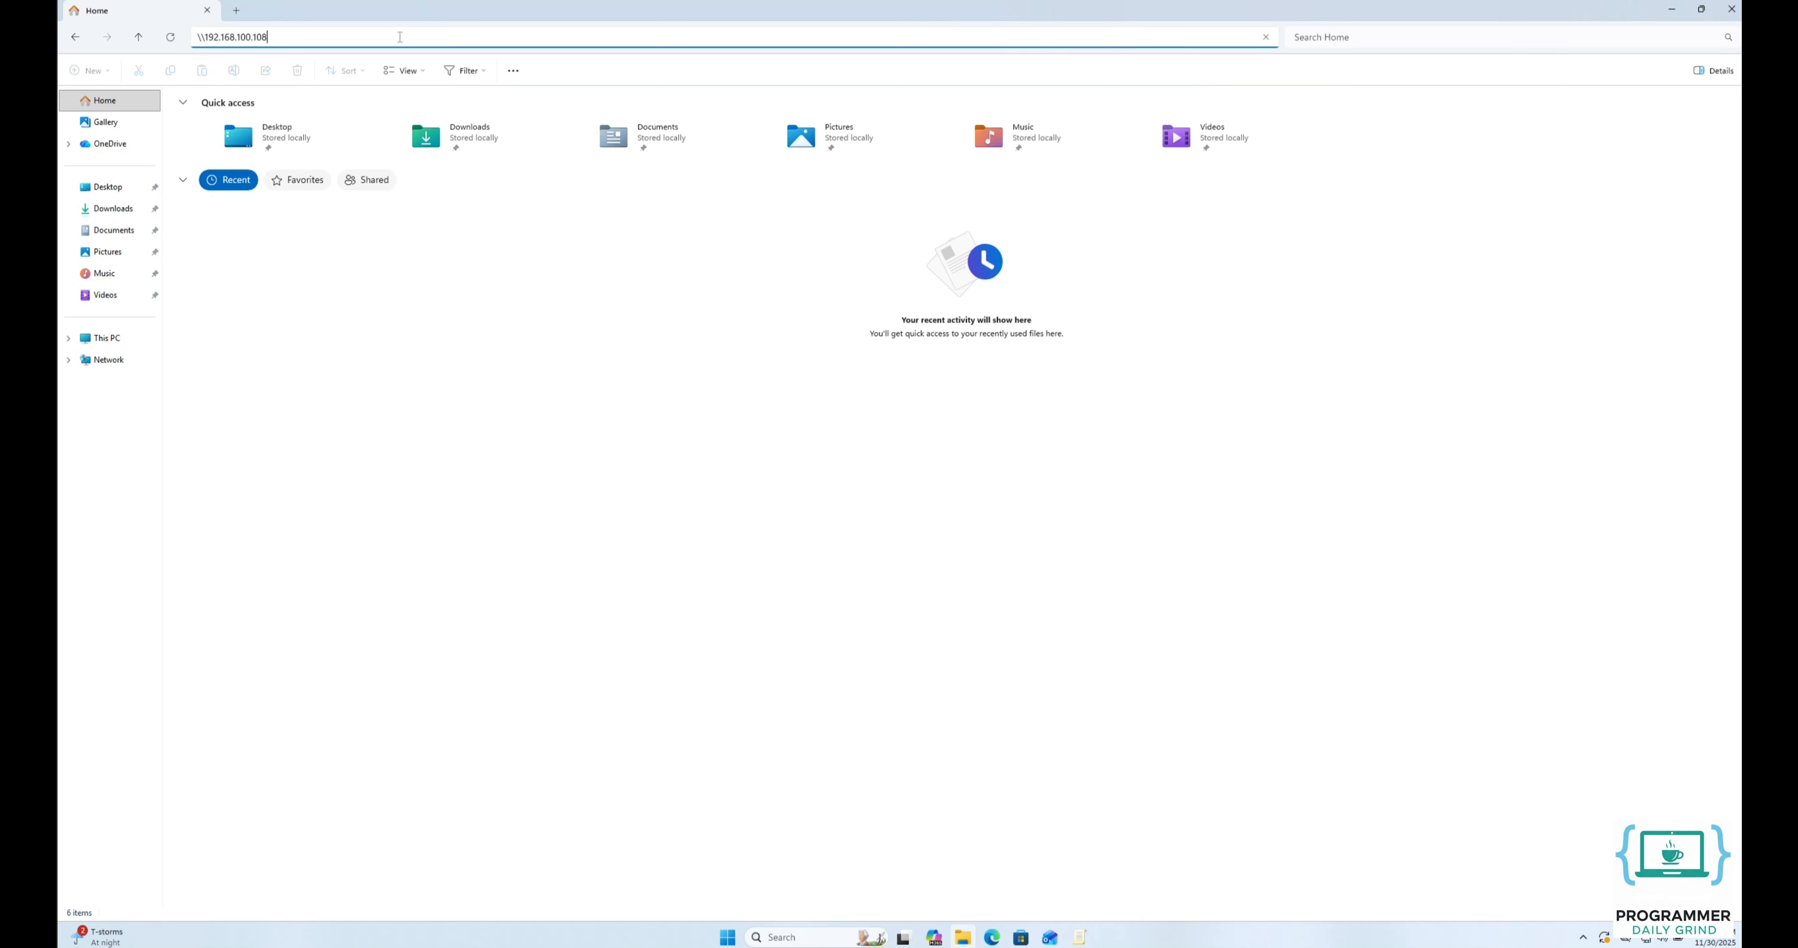
{"action": "key", "text": "Return"}
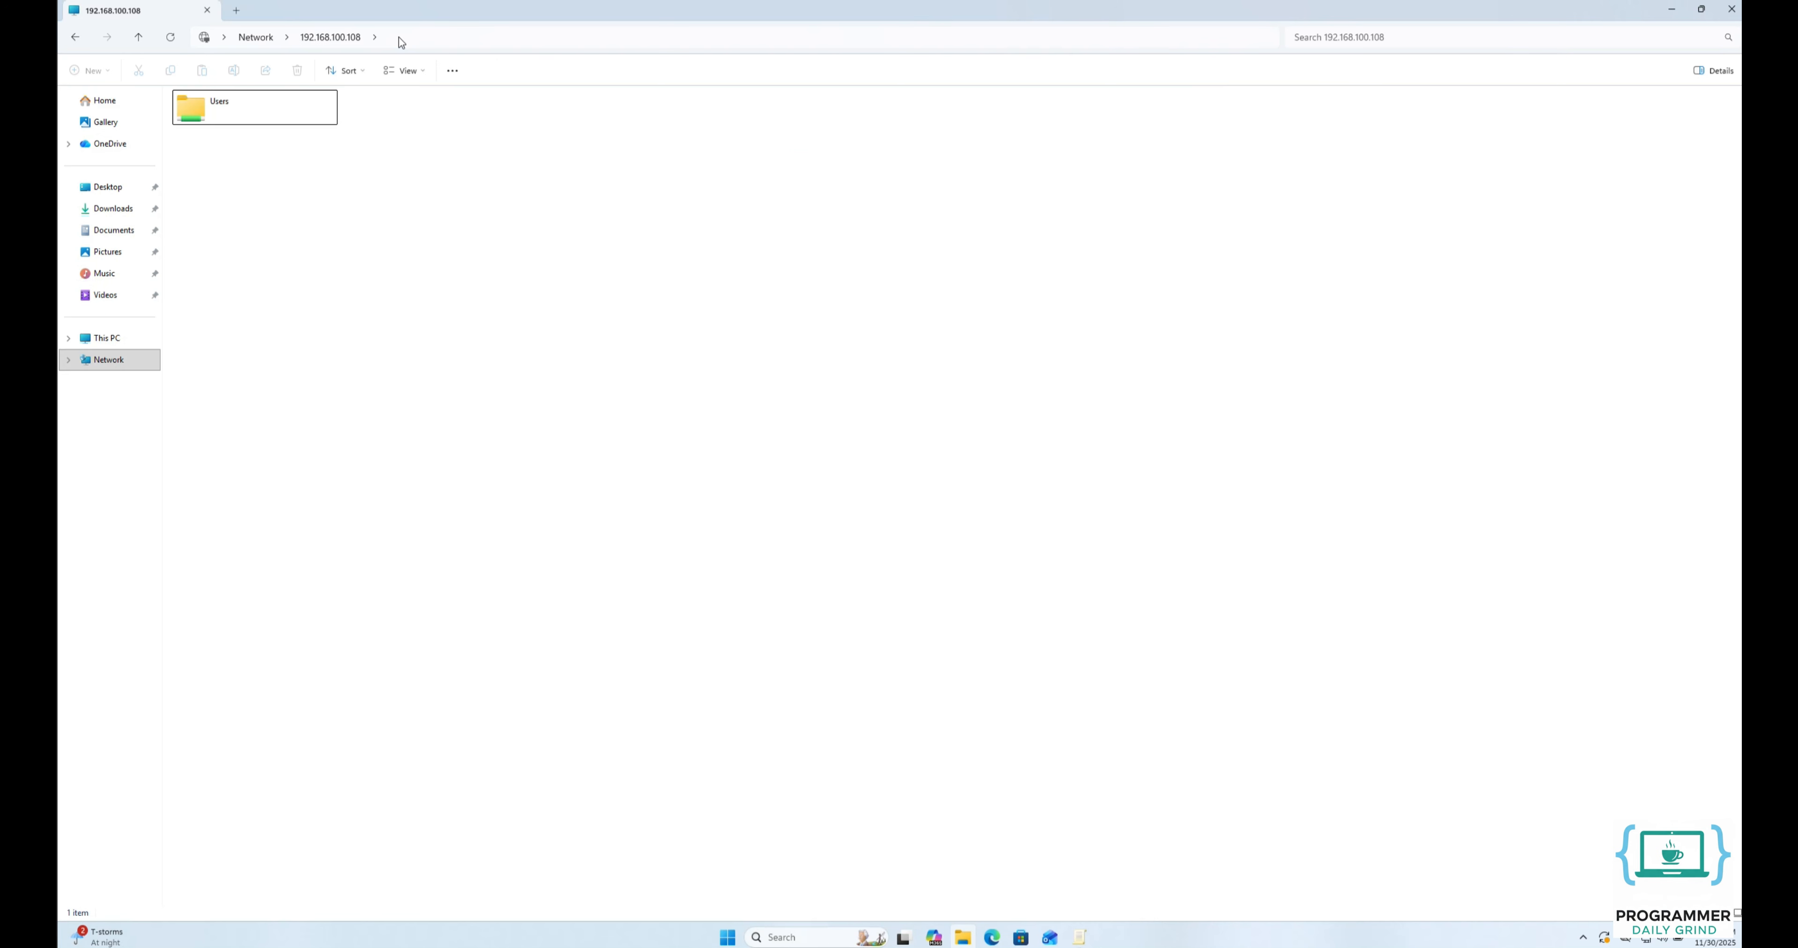
{"action": "double_click", "coordinate": [265, 106]}
{"action": "left_click", "coordinate": [203, 116]}
{"action": "double_click", "coordinate": [204, 117]}
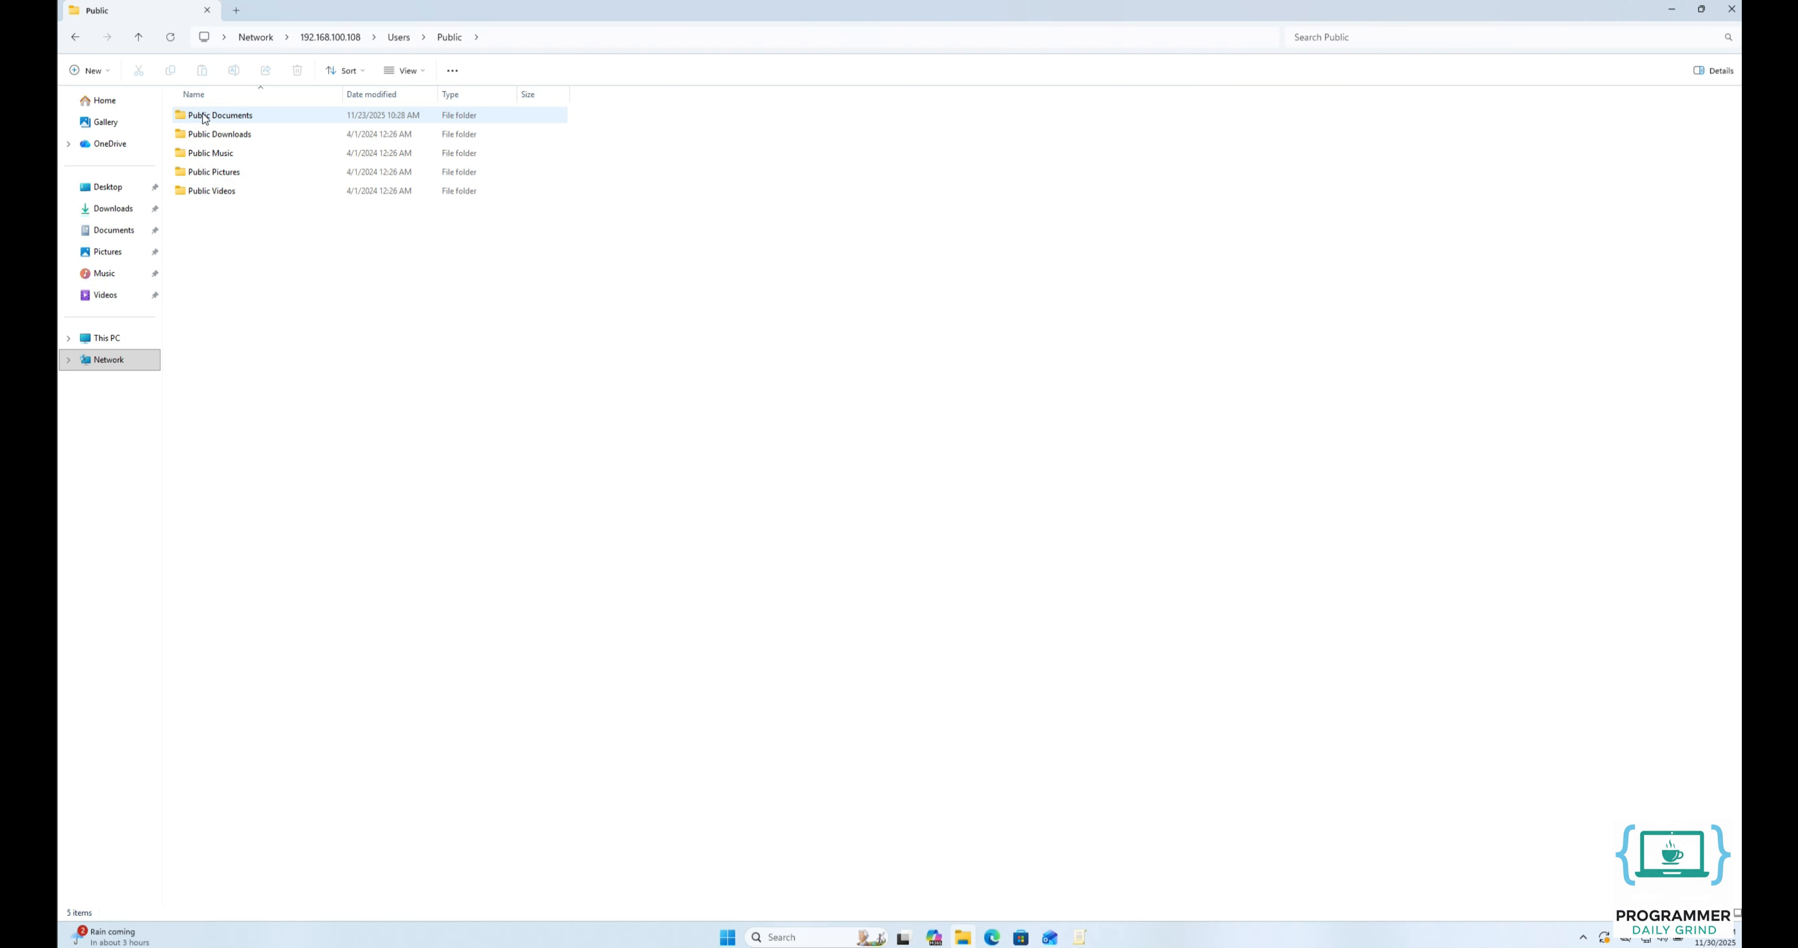
Connect to the same PC by its computer name, \\DESKTOP-P462K2E, and open its shared Users > Public folder.
{"action": "left_click", "coordinate": [518, 39]}
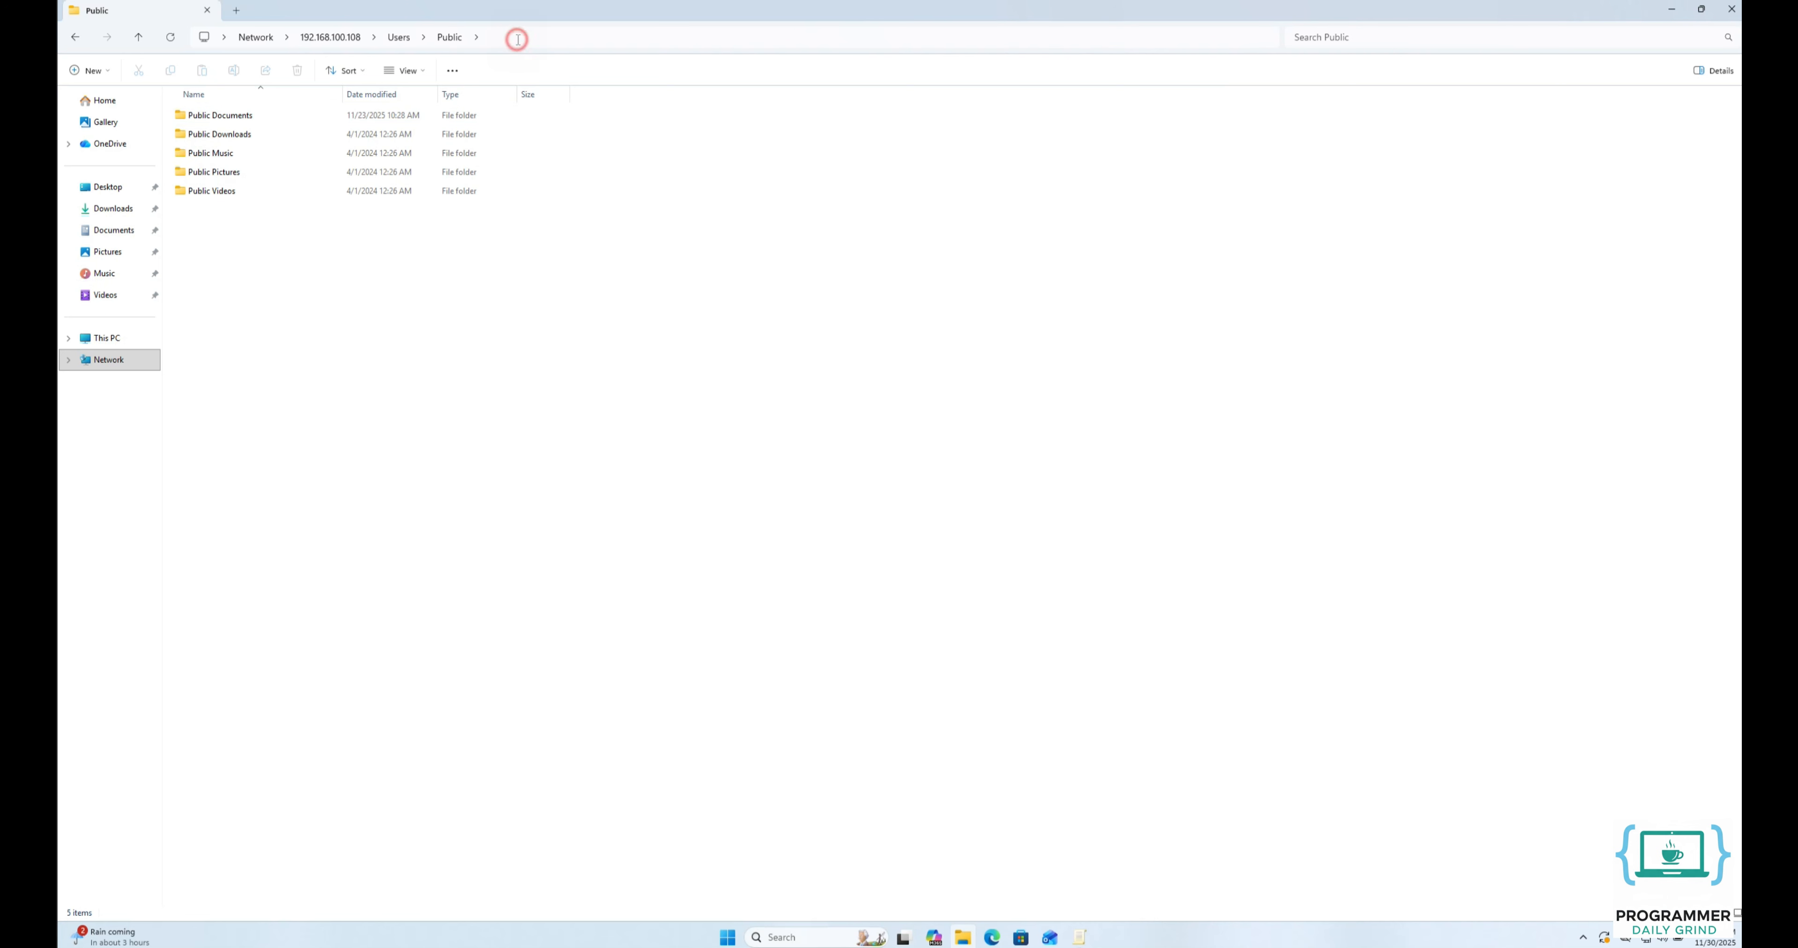
{"action": "type", "text": "\\\\DESK"}
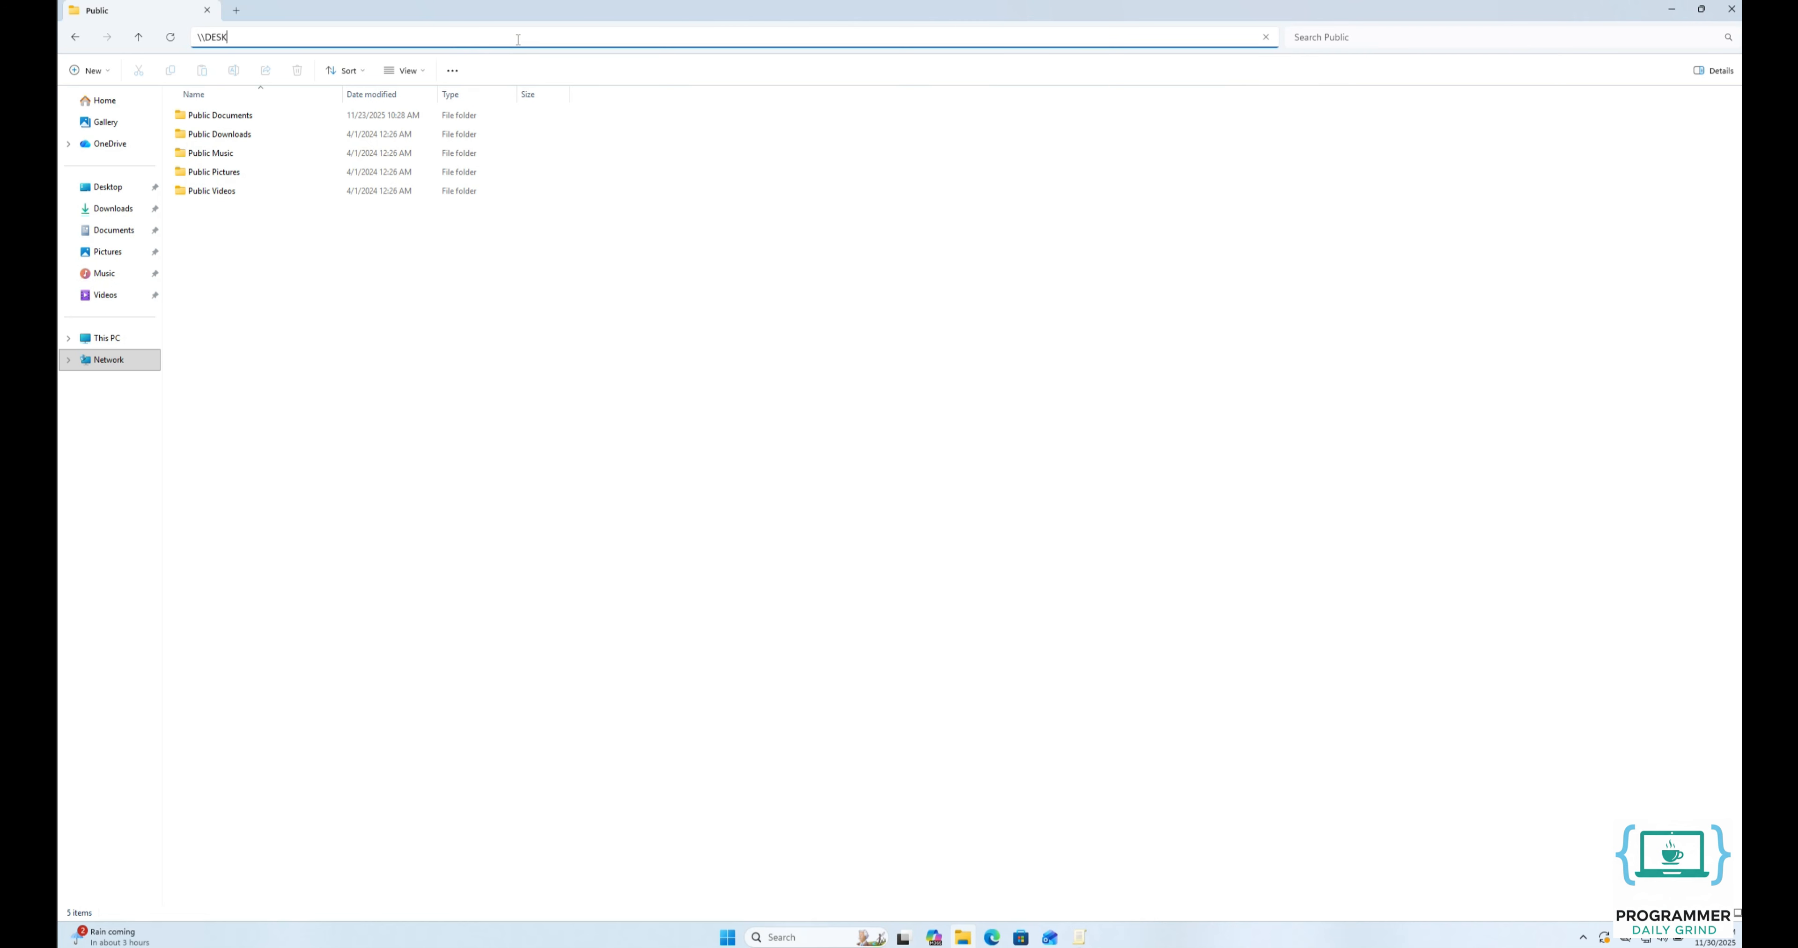
{"action": "type", "text": "TOP-P462K2E"}
{"action": "key", "text": "Return"}
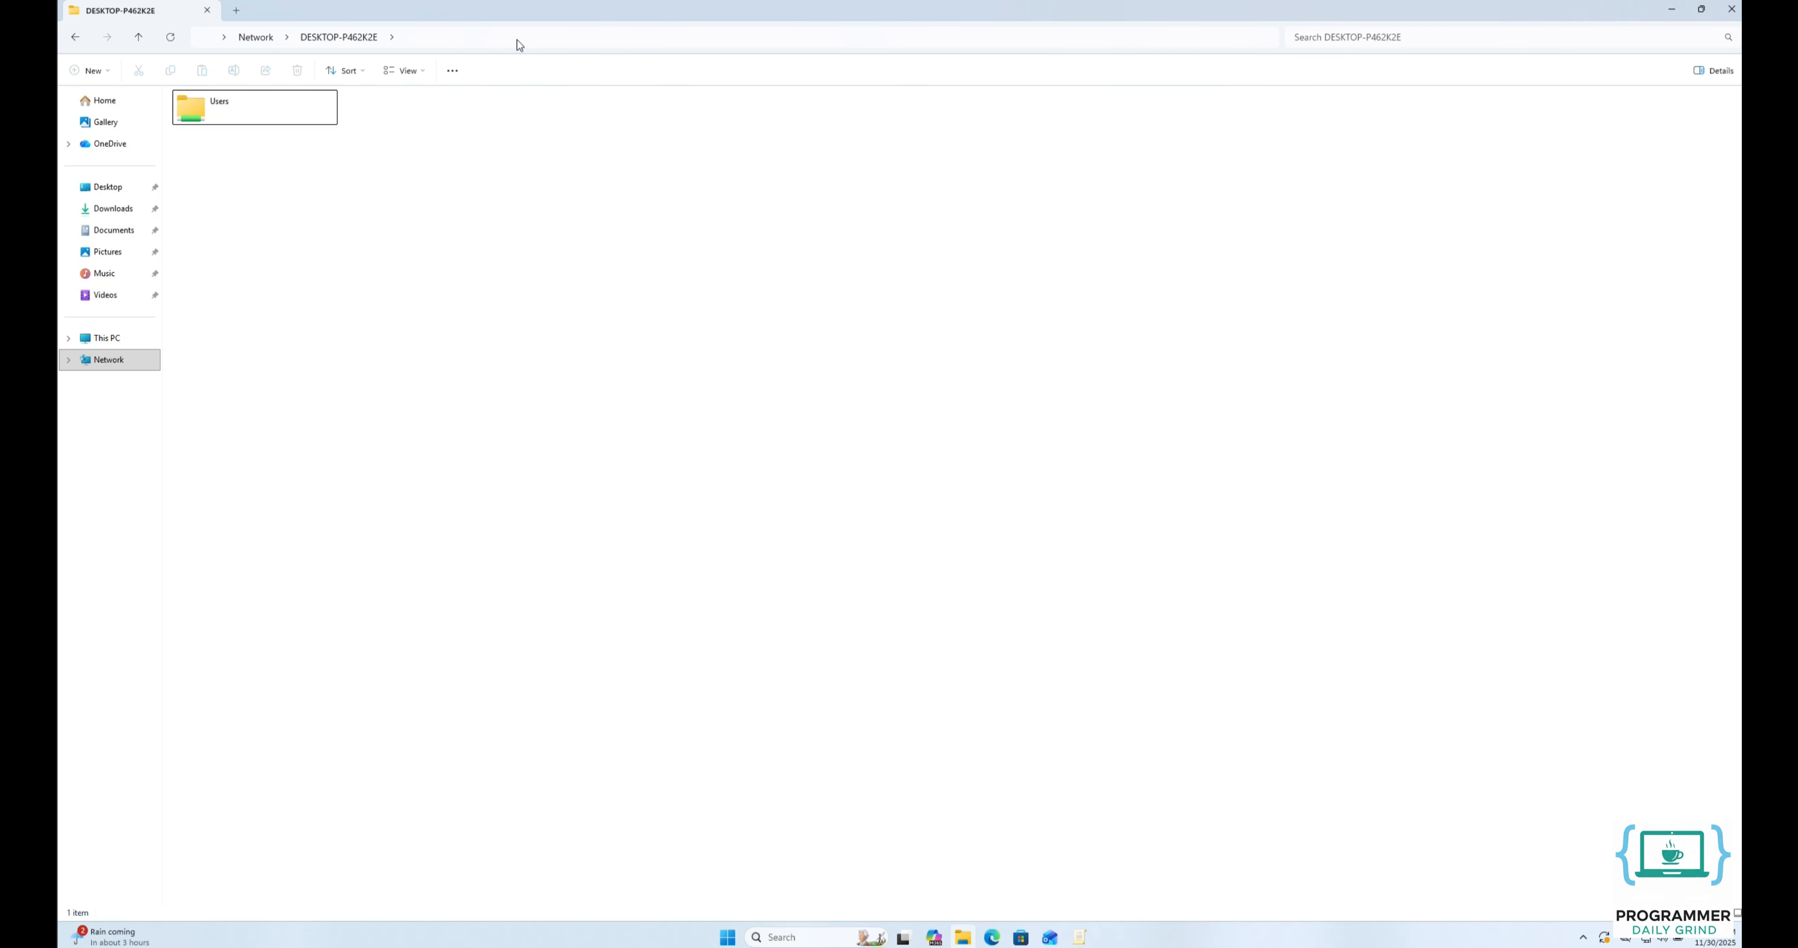
{"action": "double_click", "coordinate": [240, 111]}
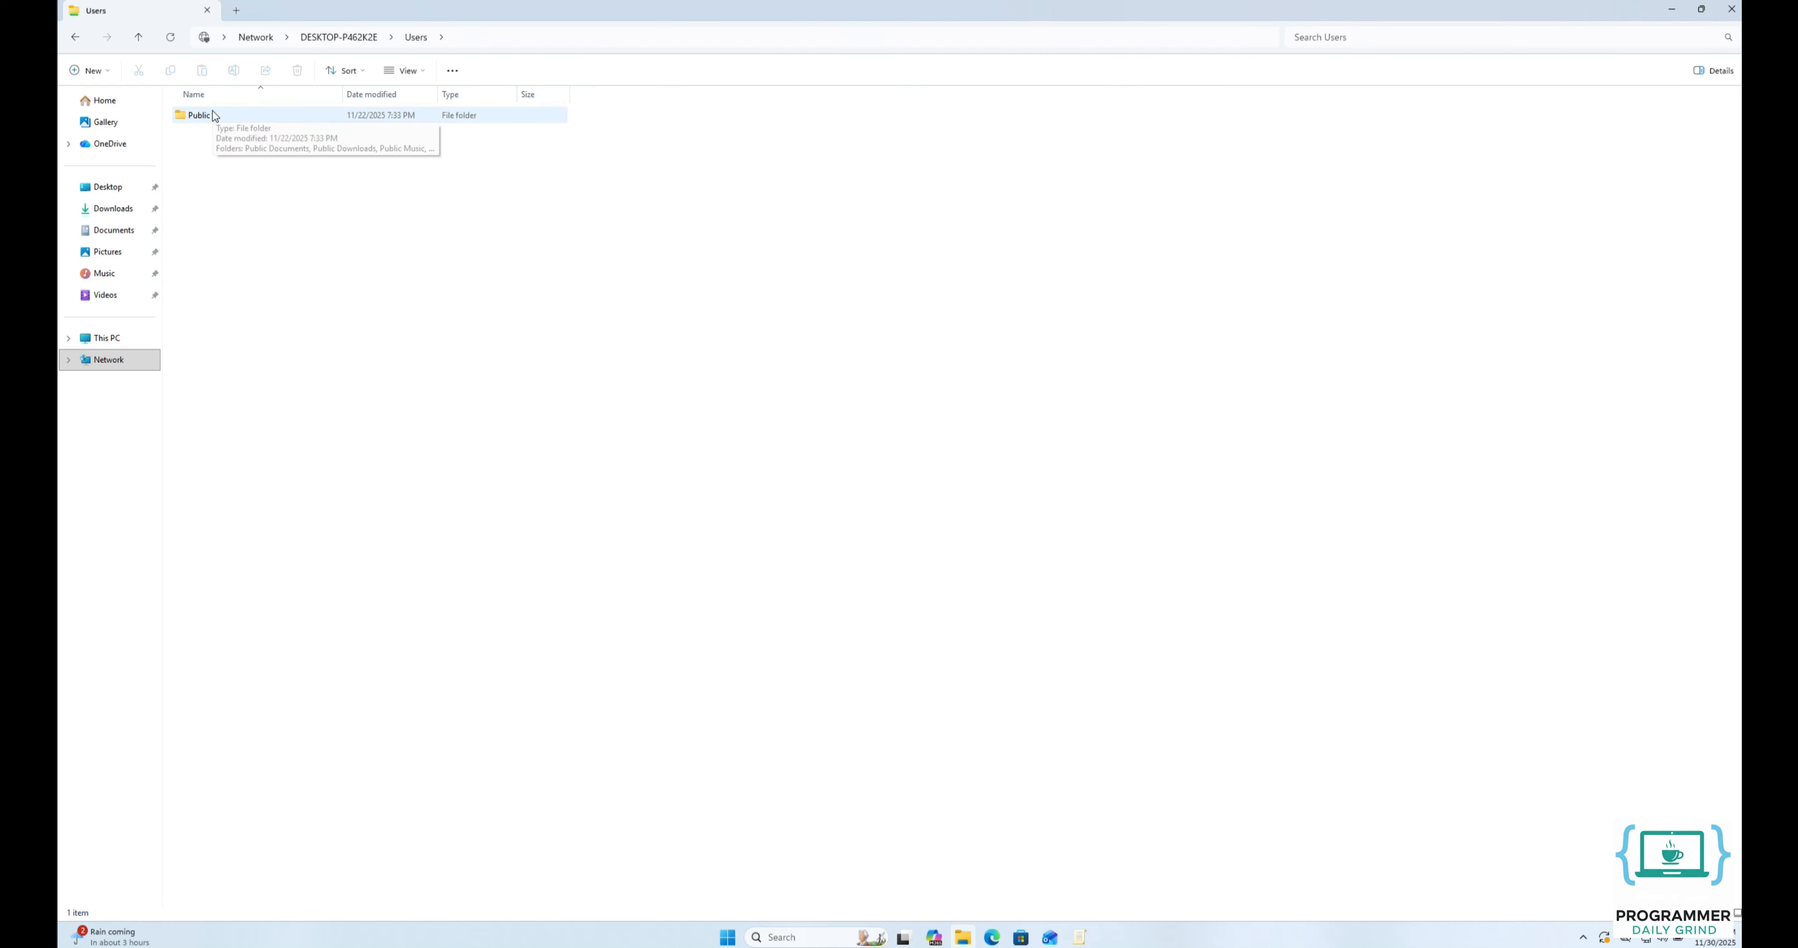
{"action": "double_click", "coordinate": [199, 115]}
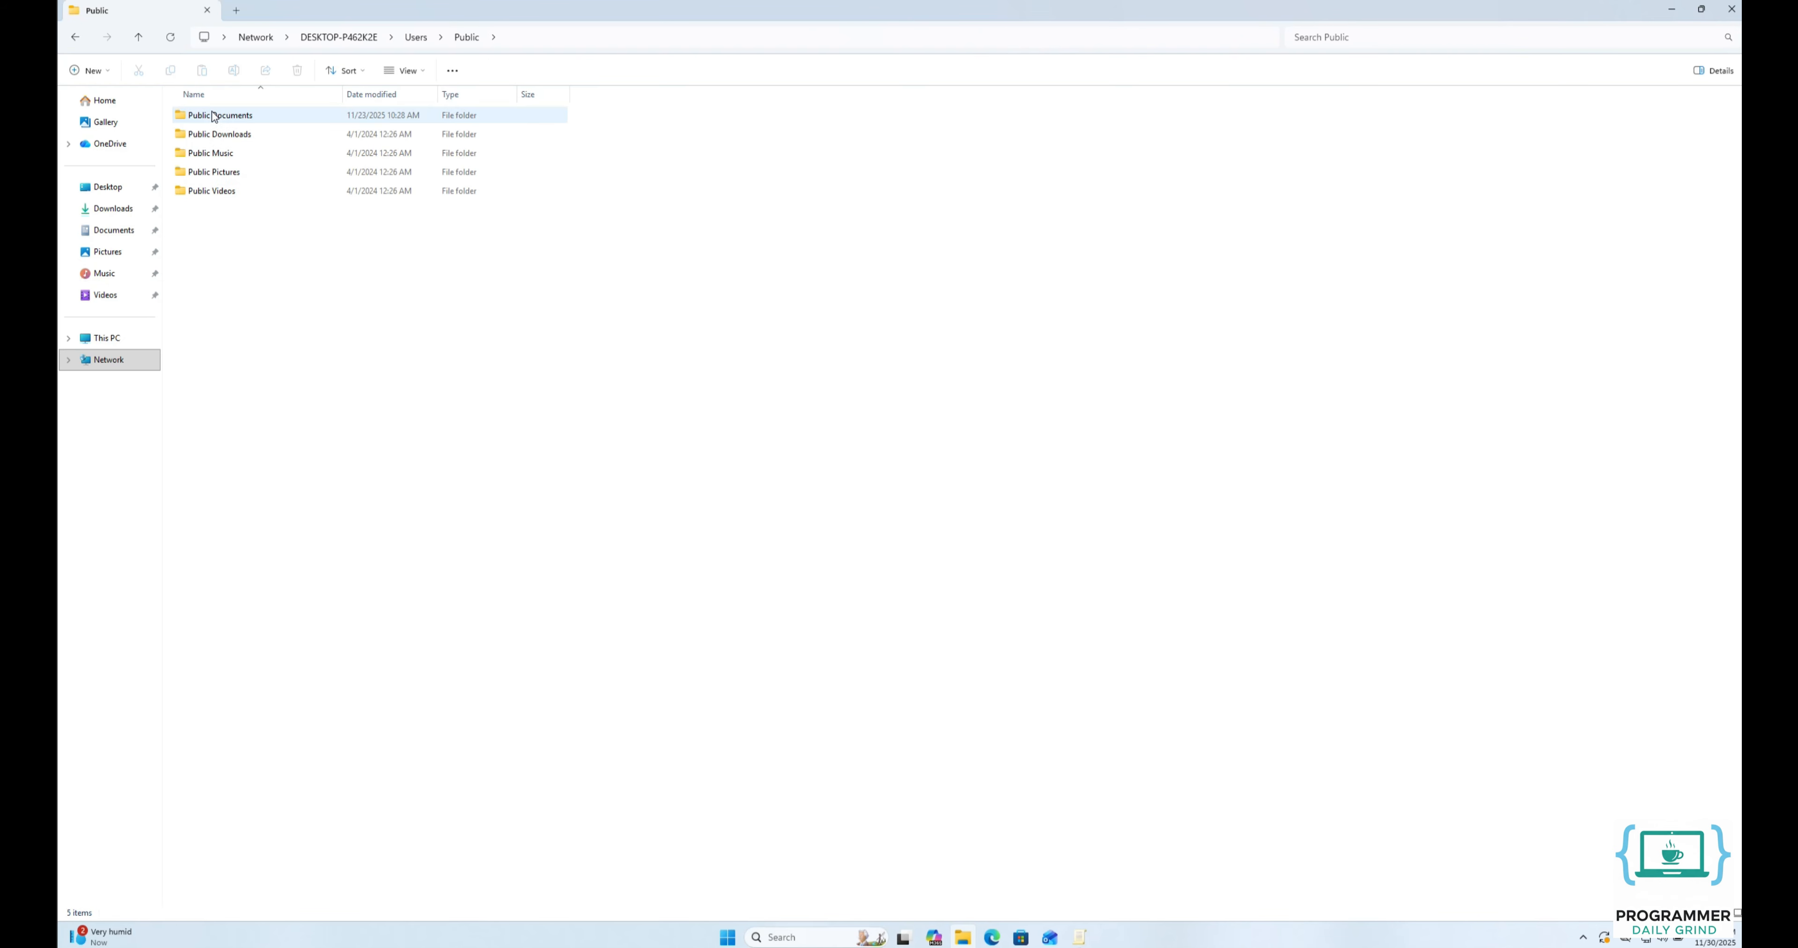